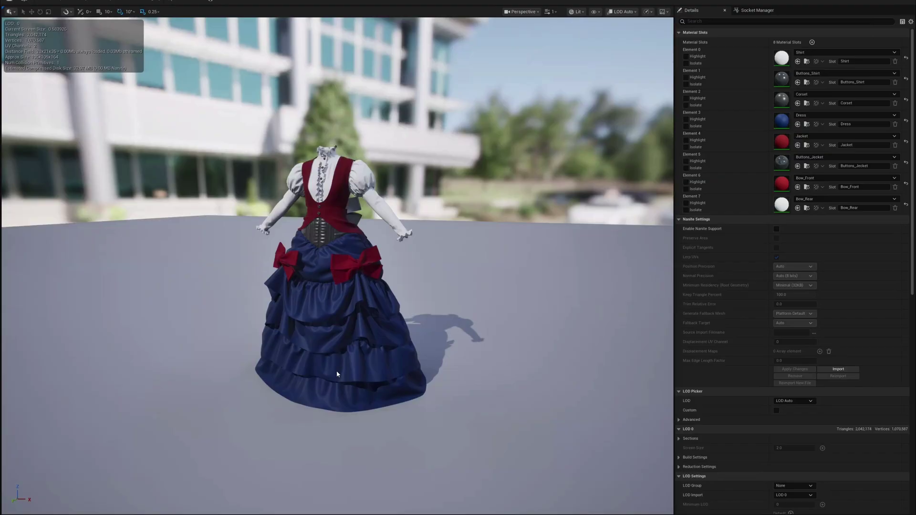
Step: Select the victorian_dress mesh and bring its UV layout into view
right_click_drag(458, 248, 457, 210)
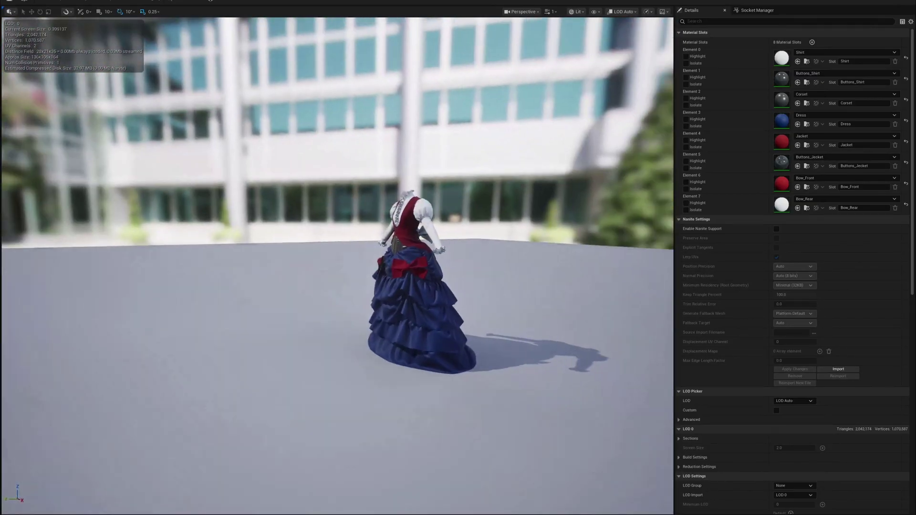
right_click_drag(520, 200, 521, 201)
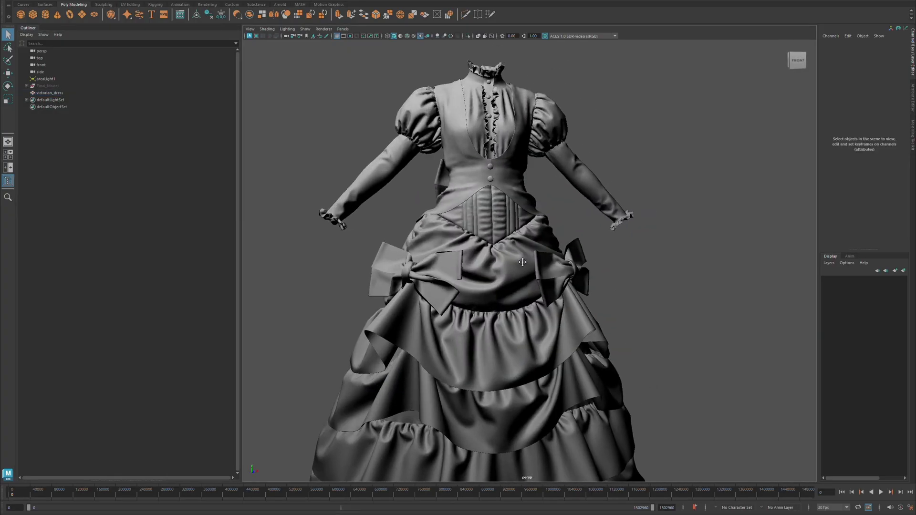
left_click(613, 198)
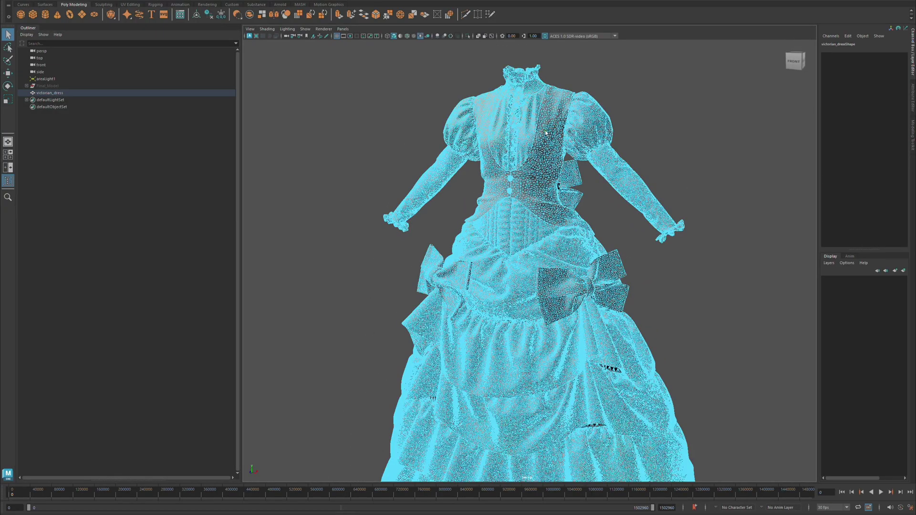
scroll(545, 132, "up", 5)
left_click(447, 162)
key("w")
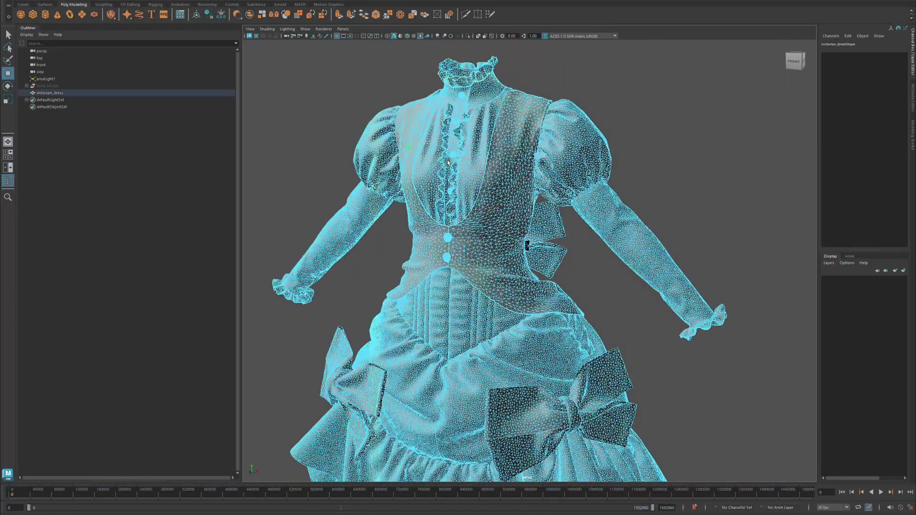
left_click(447, 162, "ctrl")
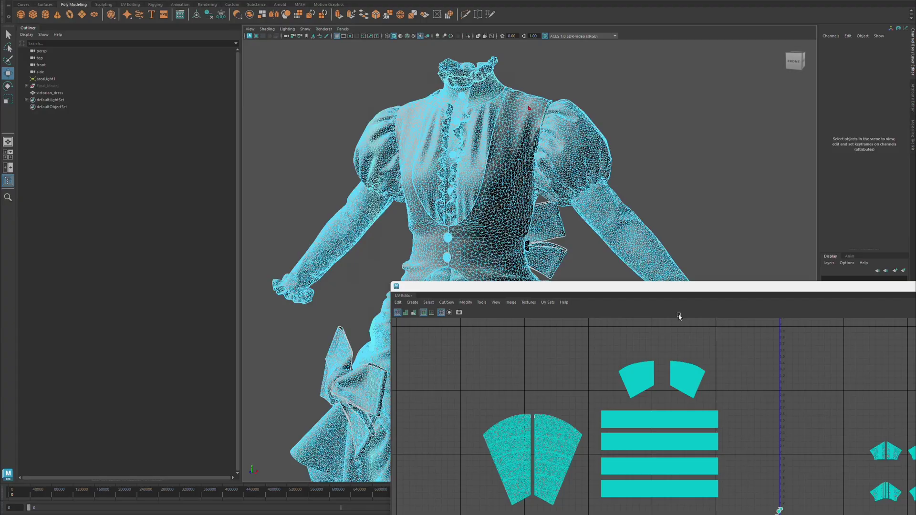
left_click(558, 197)
left_click_drag(682, 288, 571, 101)
scroll(703, 389, "up", 2)
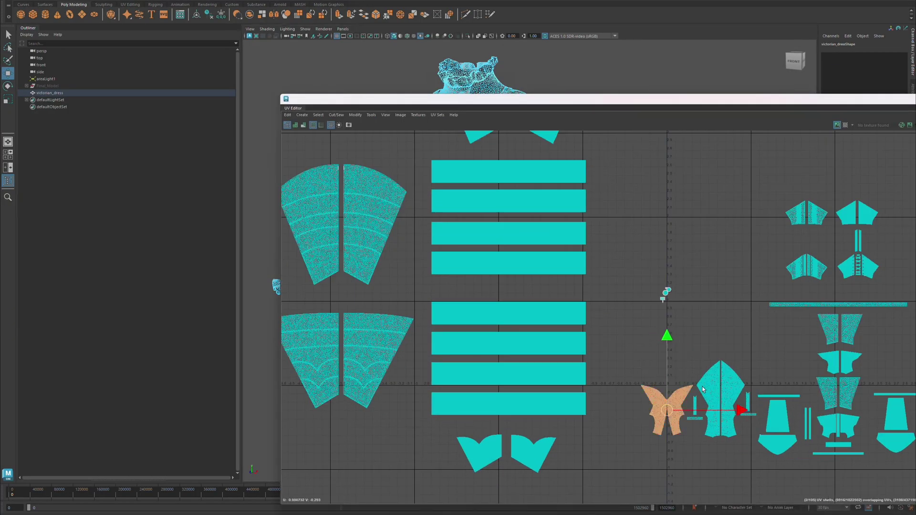
Step: Select the vest's UV shell and a back-bow face, switching between wireframe and shaded-wireframe display
left_click(702, 388, "shift")
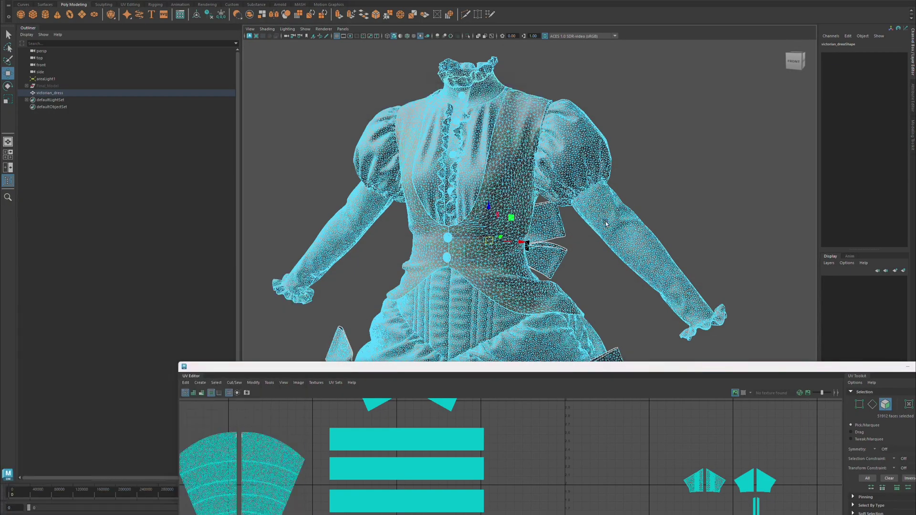
key("4")
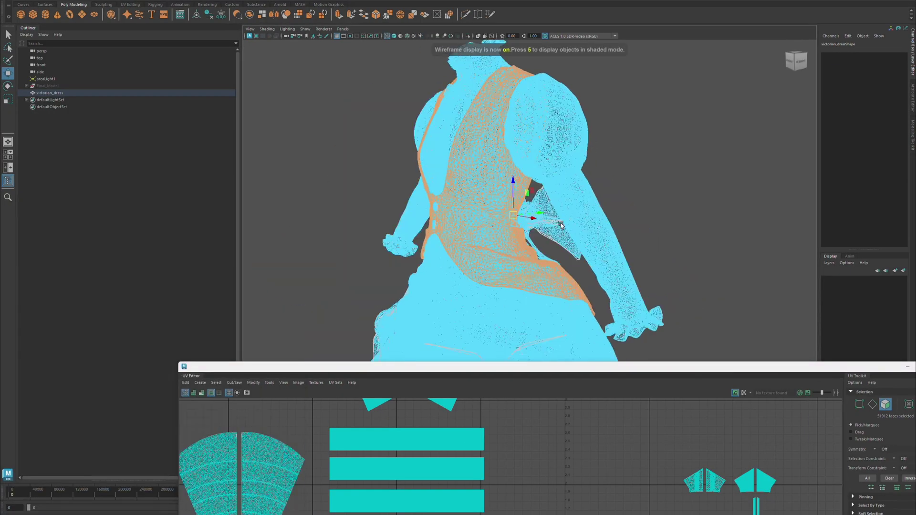
mouse_move(561, 225)
left_mouse_down("alt")
mouse_move(562, 196)
mouse_move(637, 248)
left_mouse_up("alt")
key("5")
left_click(597, 244)
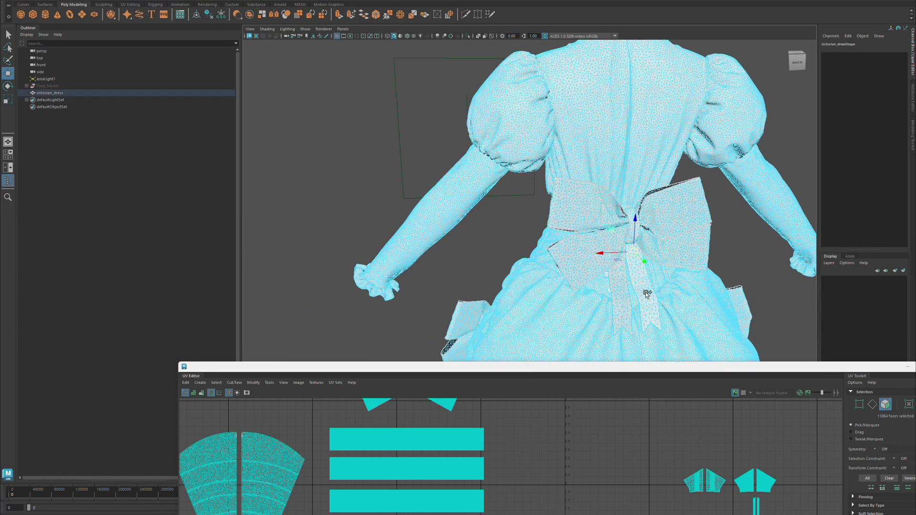
Step: Select the skirt-front face's whole shell and marquee-add the eight ruffle band shells
left_click_drag(668, 216, 494, 198, "alt")
left_click(585, 181)
left_click(496, 198)
double_click(482, 244)
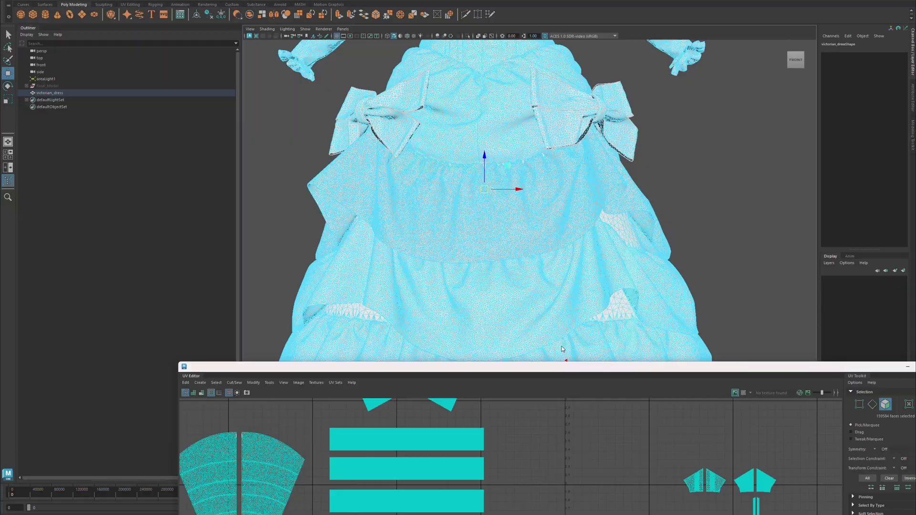
left_click_drag(412, 127, 235, 426, "shift")
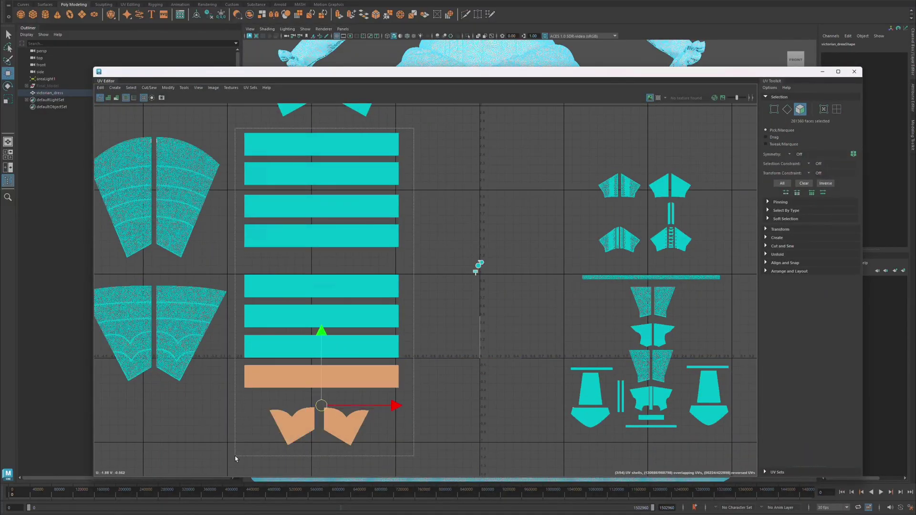
Step: Hide the UV layout, view the dress shaded and select all its faces
left_click(854, 71)
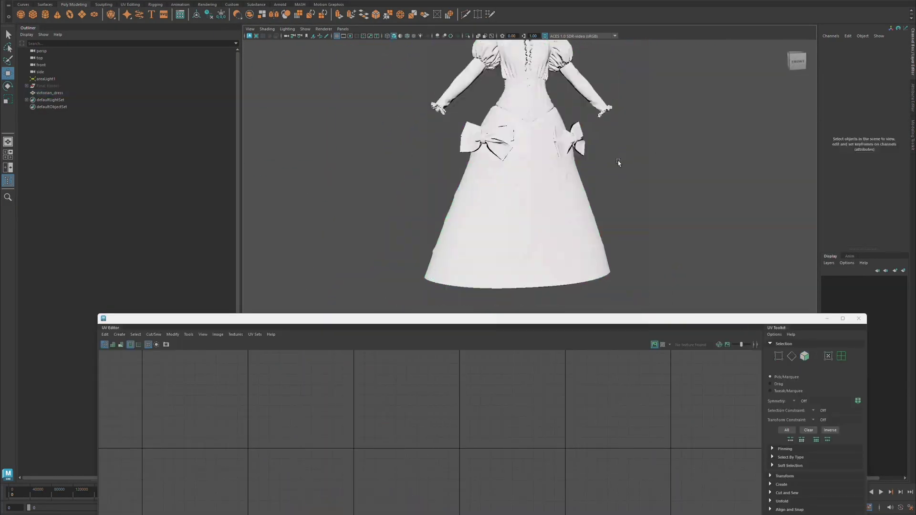
scroll(581, 162, "up", 5)
scroll(580, 162, "down", 5)
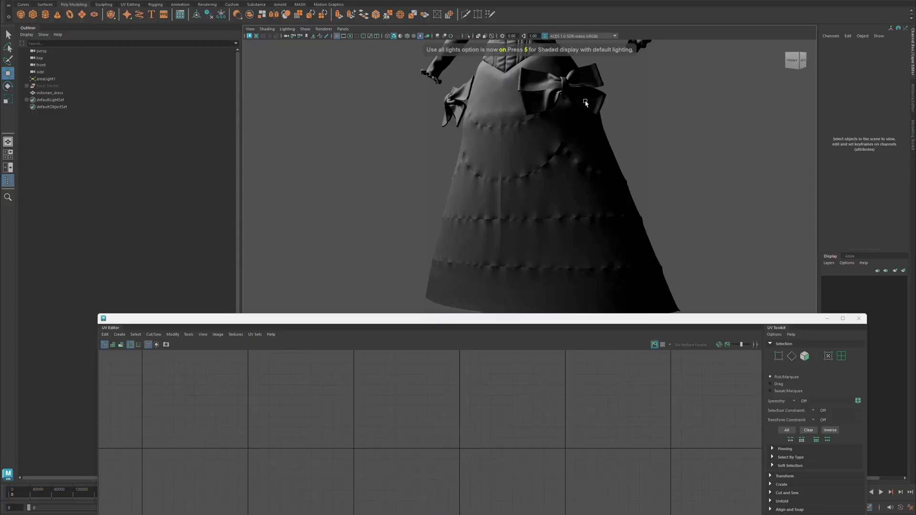
left_click_drag(581, 162, 523, 164, "alt")
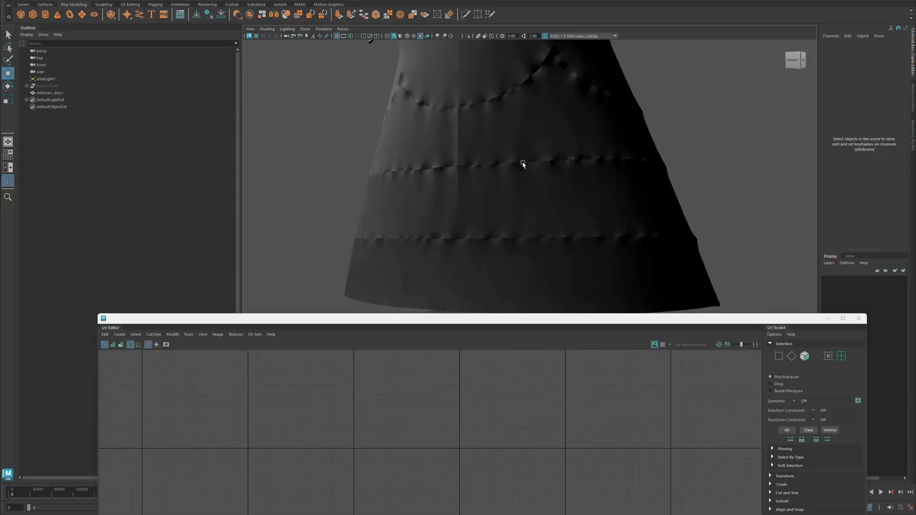
scroll(522, 164, "down", 5)
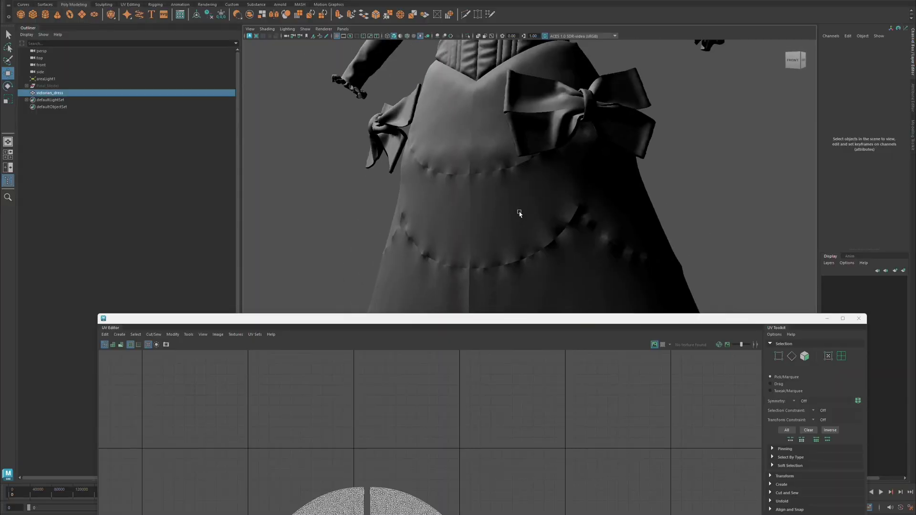
scroll(519, 211, "up", 5)
left_click(559, 275)
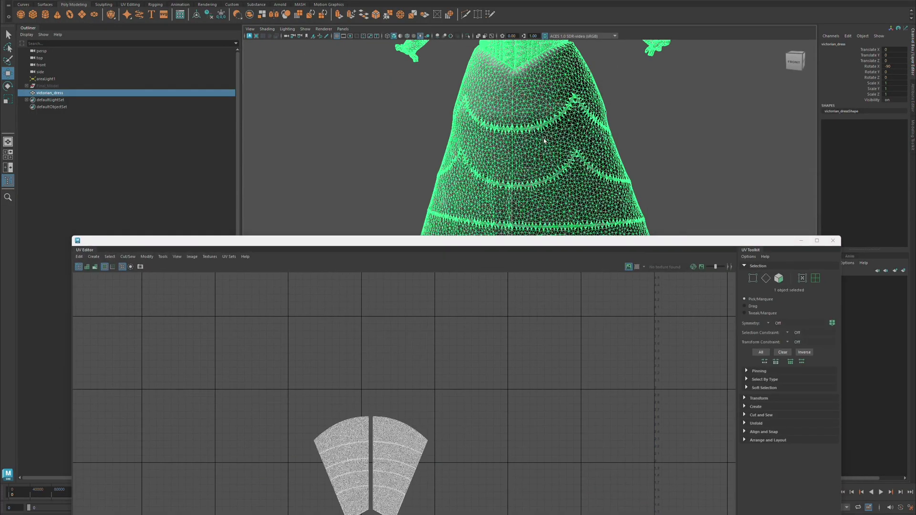
key("ctrl+F11")
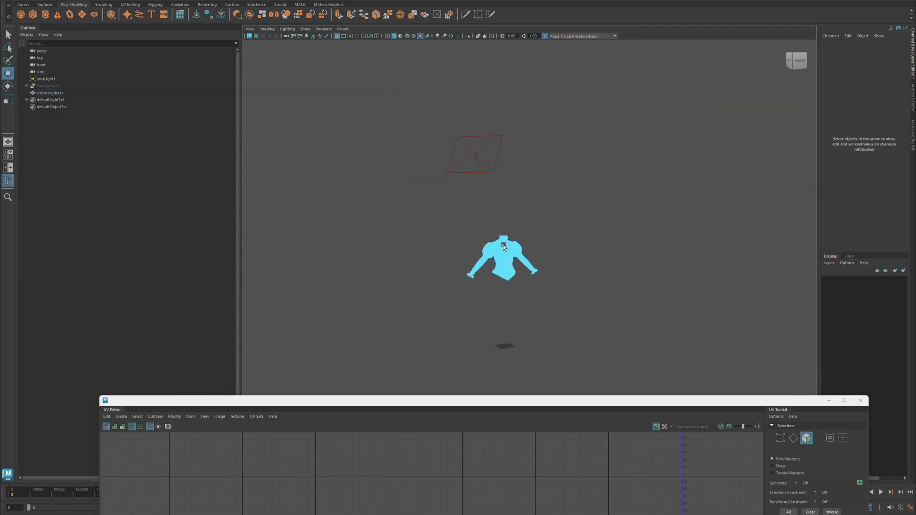
Step: Orbit around the blouse model and select the SM_Nightgown_Skirt mesh
scroll(656, 227, "up", 5)
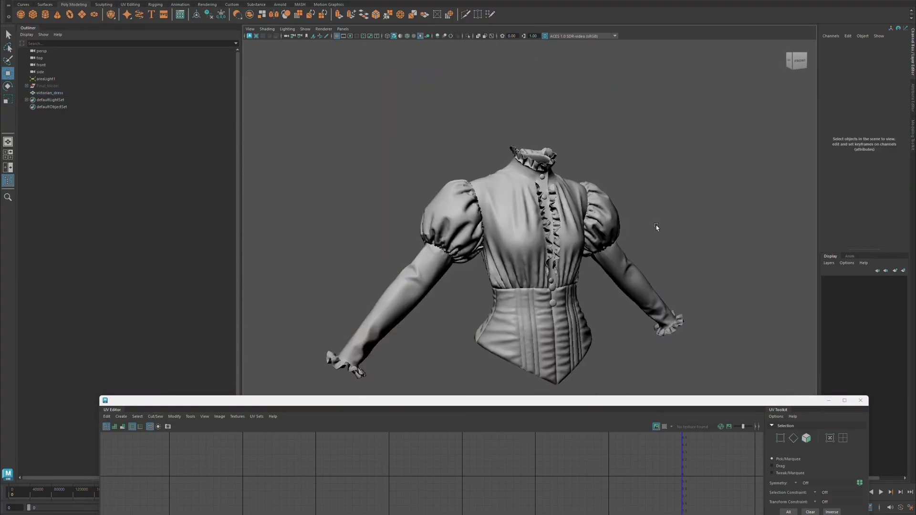
scroll(578, 204, "down", 3)
scroll(607, 237, "up", 3)
scroll(607, 236, "up", 3)
left_click_drag(640, 199, 593, 272, "alt")
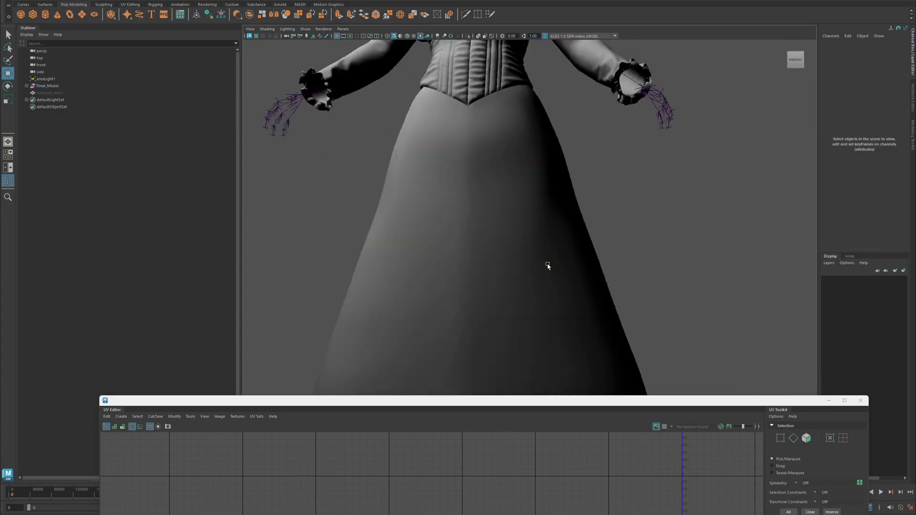
scroll(548, 266, "down", 4)
left_click(501, 266)
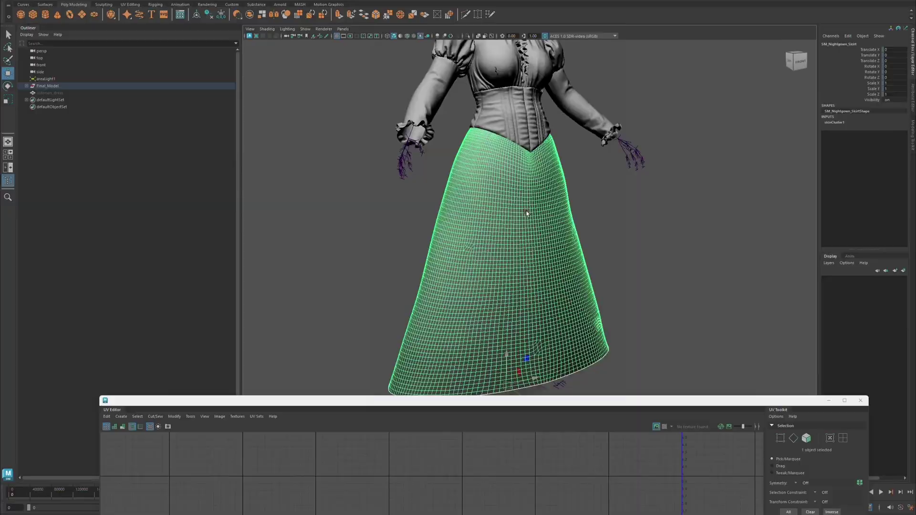
scroll(458, 204, "down", 1)
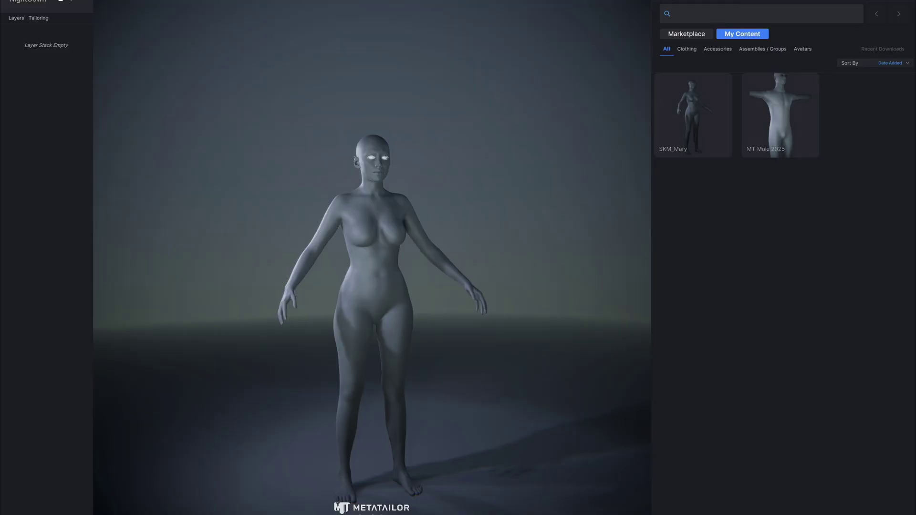
Step: Import SM_Nightgown_Top.fbx as a cloth/accessory item
left_click(709, 35)
left_click(380, 217)
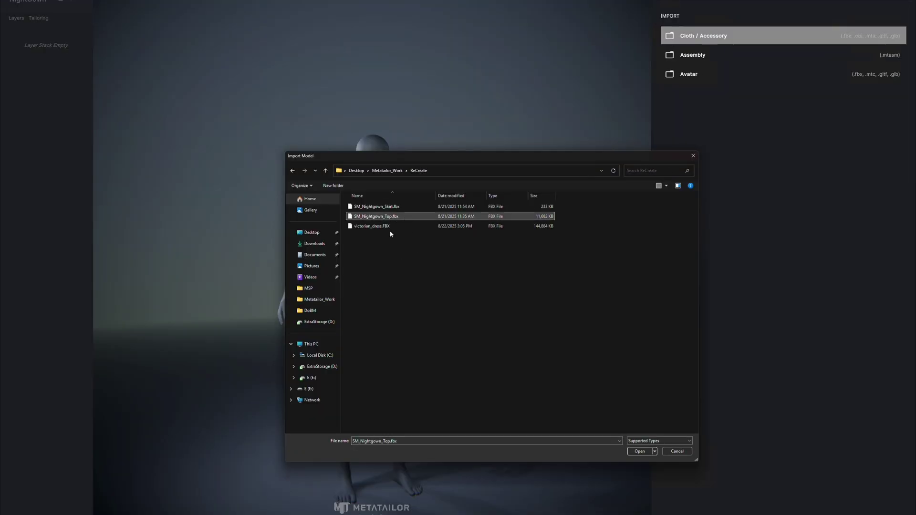
double_click(380, 217)
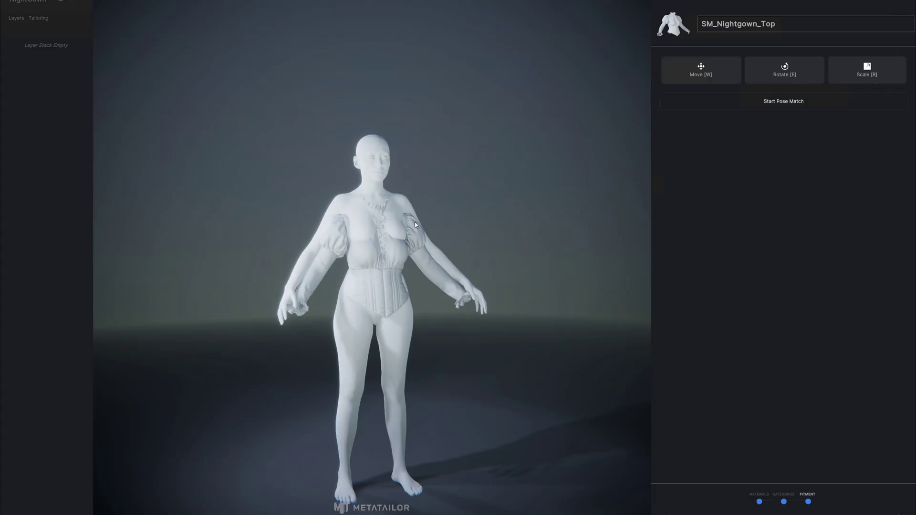
Step: Confirm the top's placement, then pose-match and warp it onto the female avatar
key("w")
middle_click_drag(470, 220, 515, 253)
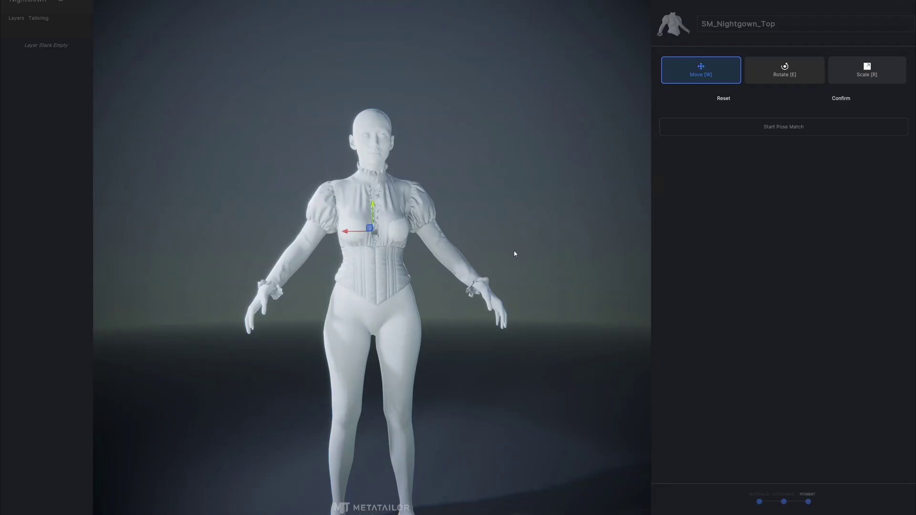
left_click(841, 98)
left_click(849, 99)
left_click(845, 89)
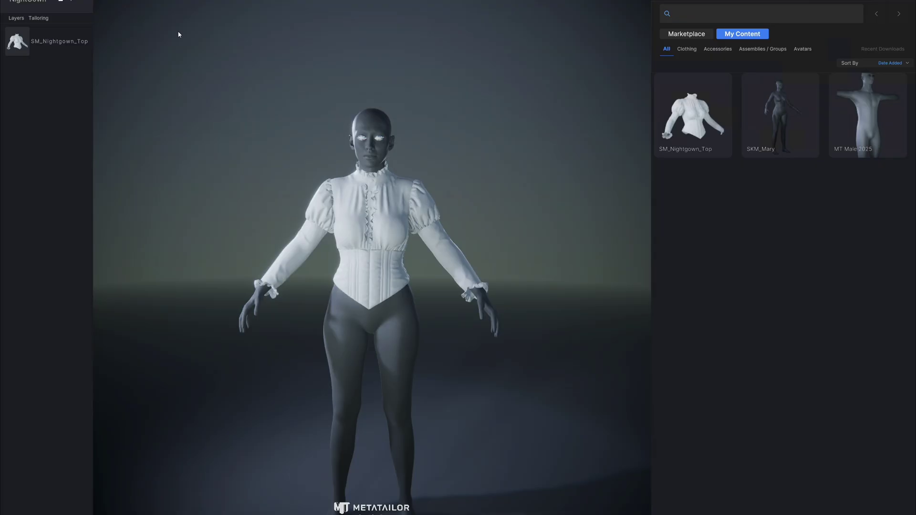
Step: Import SM_Nightgown_Skirt, categorise it as a skirt and confirm its fit on the avatar
left_click(742, 36)
double_click(386, 212)
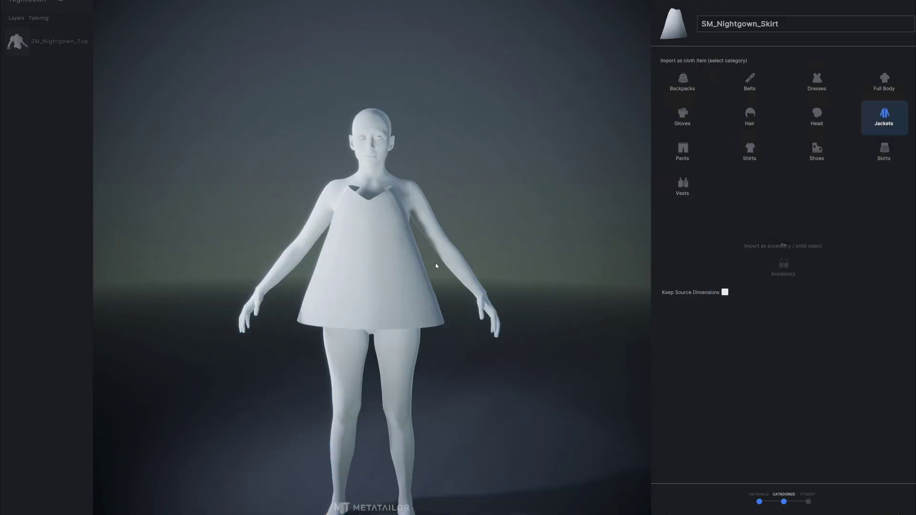
left_click(883, 149)
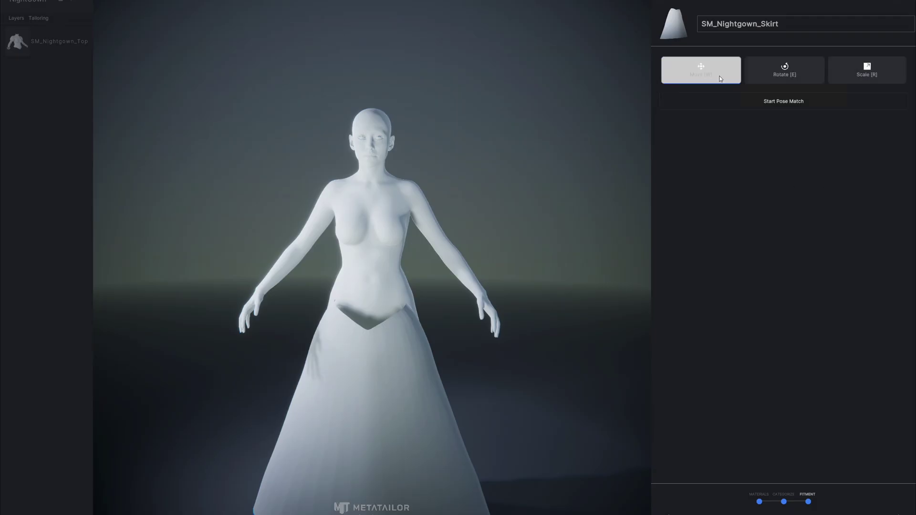
left_click_drag(589, 224, 609, 329)
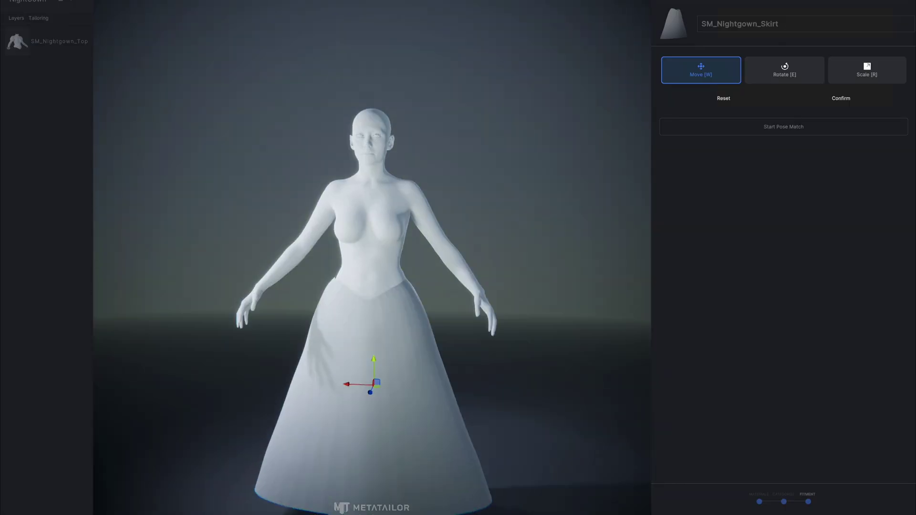
left_click(841, 99)
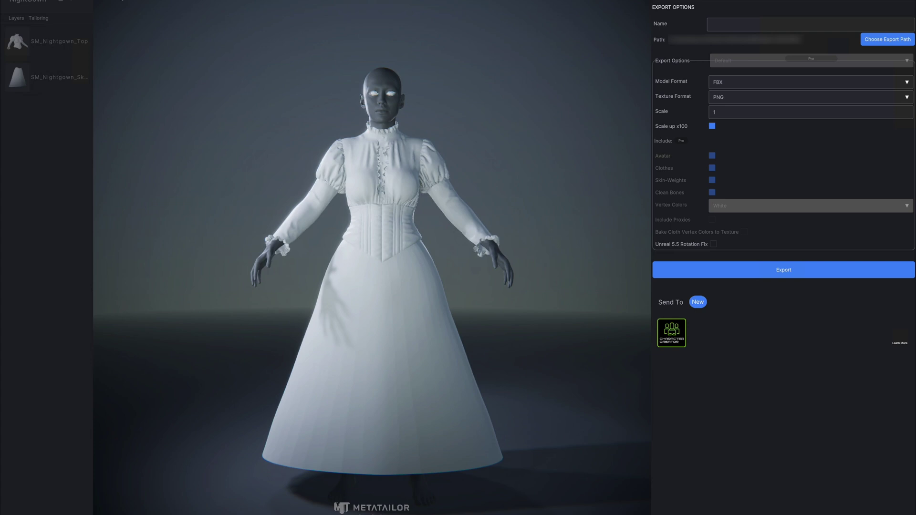
Step: Set the export path to Desktop > Metatailor_Work, name it Skirt, and export as FBX
left_click(887, 39)
double_click(439, 244)
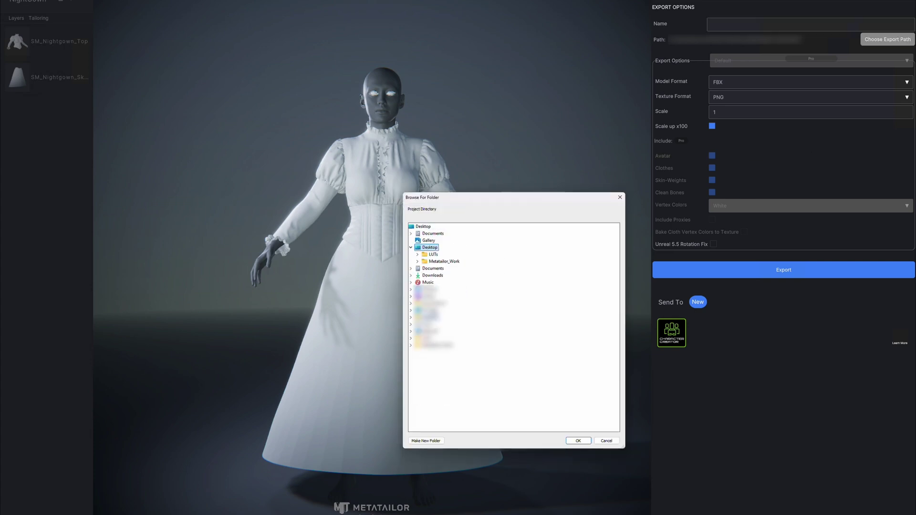
left_click(443, 261)
left_click(578, 440)
left_click(739, 26)
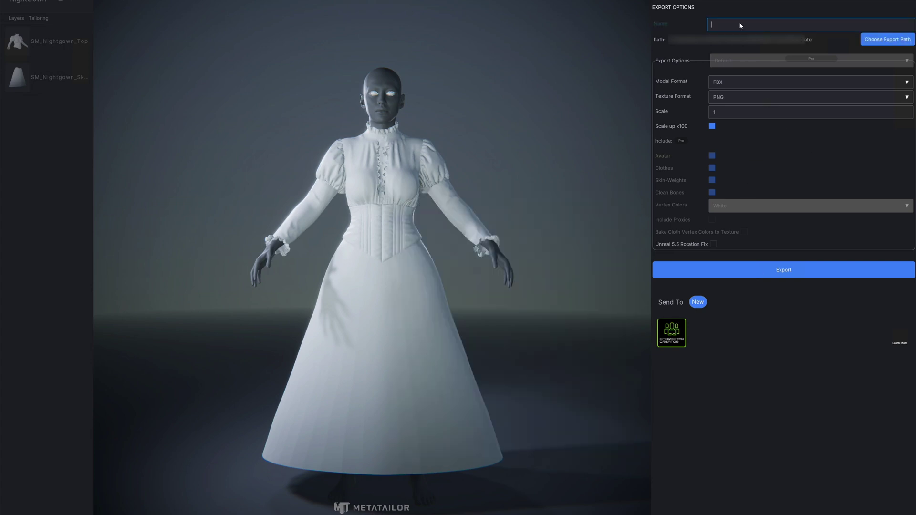
left_click(887, 39)
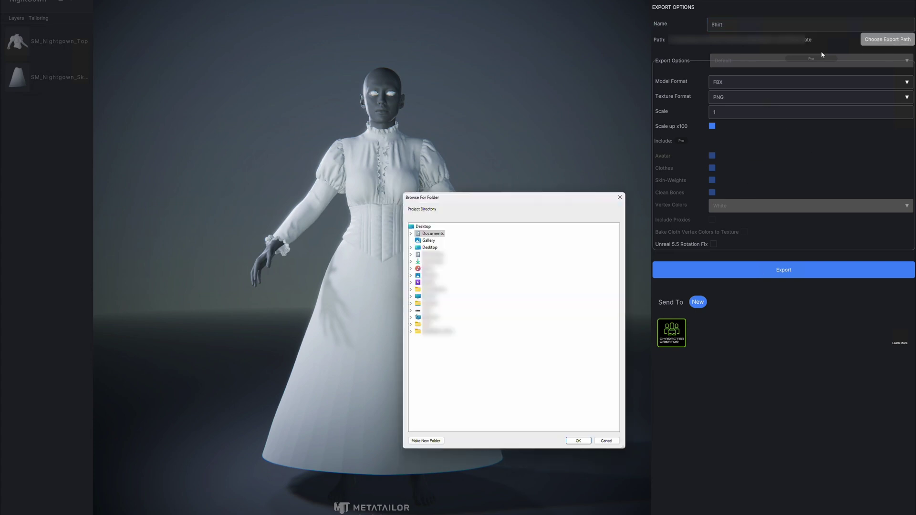
left_click(612, 441)
left_click(785, 270)
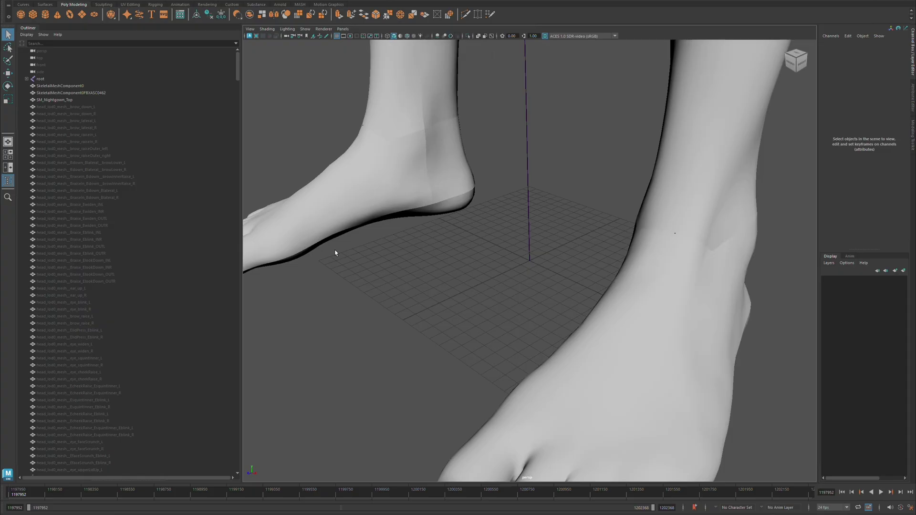
Step: Delete all the blendshape meshes and the head mesh from the Outliner
key("a")
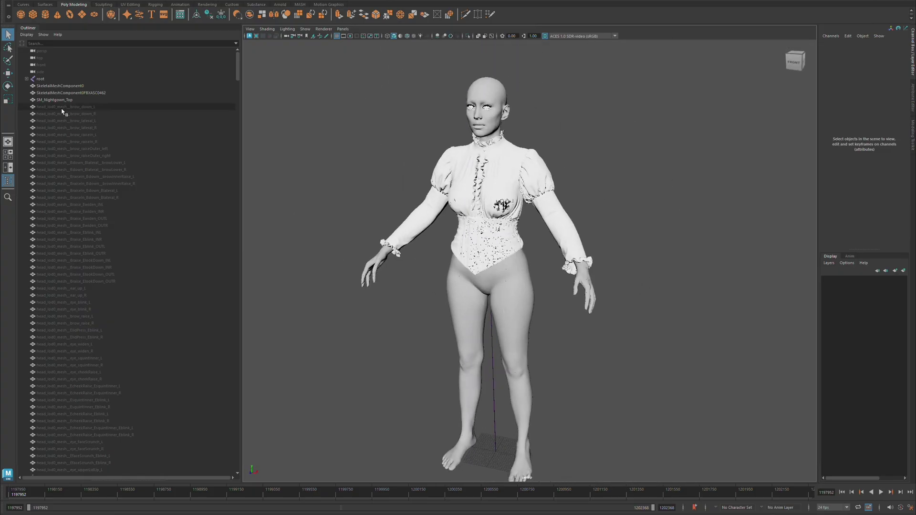
left_click(65, 107)
scroll(219, 390, "down", 20)
left_click(76, 456, "shift")
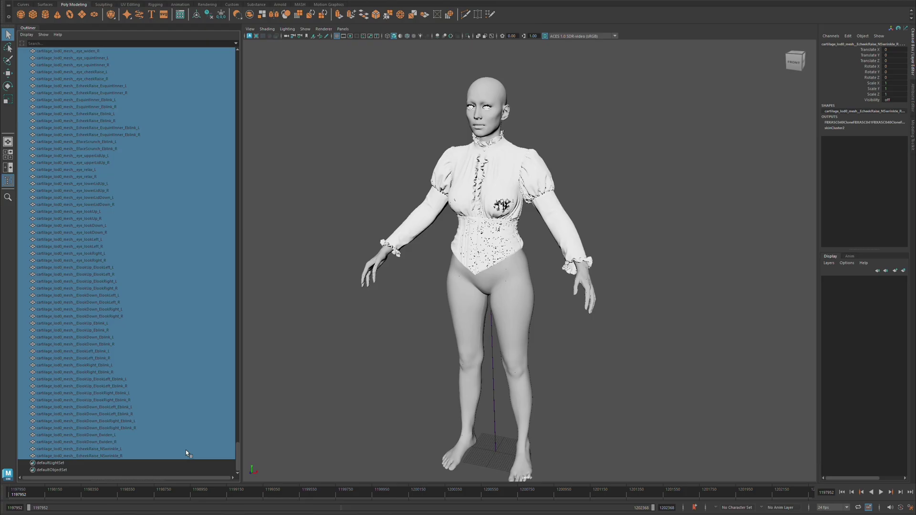
key("Delete")
left_click(60, 86)
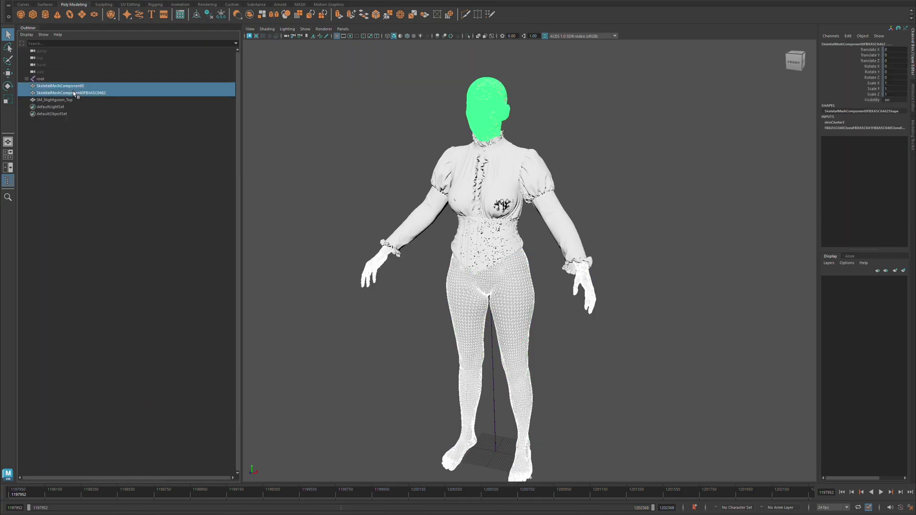
key("Delete")
Step: Expand the joint hierarchy from root down the right arm and select lowerarm_r
left_click(26, 78)
left_click(31, 86)
left_click(35, 92)
left_click(39, 100)
left_click(43, 107)
left_click(47, 114)
left_click(51, 121)
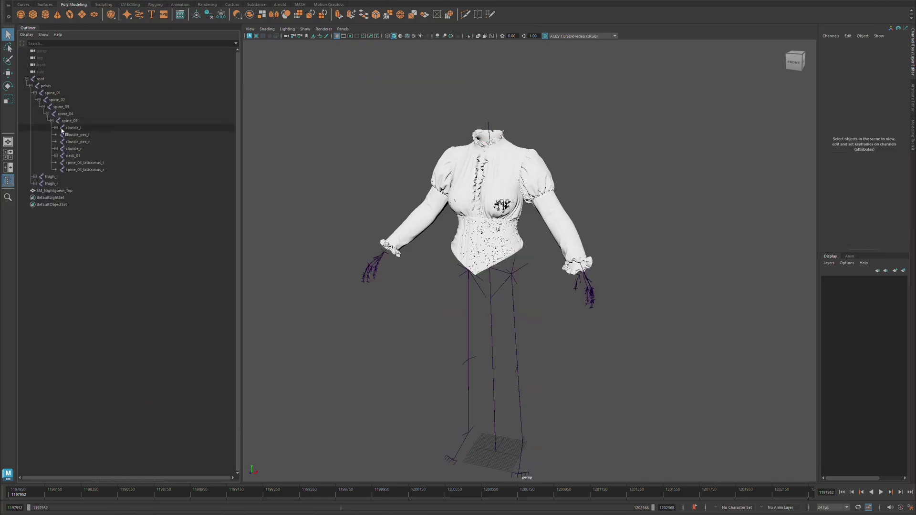
left_click(56, 149)
left_click(59, 169)
left_click(83, 177)
Step: Rotate lowerarm_r and raise upperarm_r to test the top's skin deformation
key("e")
scroll(484, 242, "up", 3)
left_click_drag(429, 220, 476, 215)
left_click(525, 125)
left_click_drag(525, 124, 558, 95)
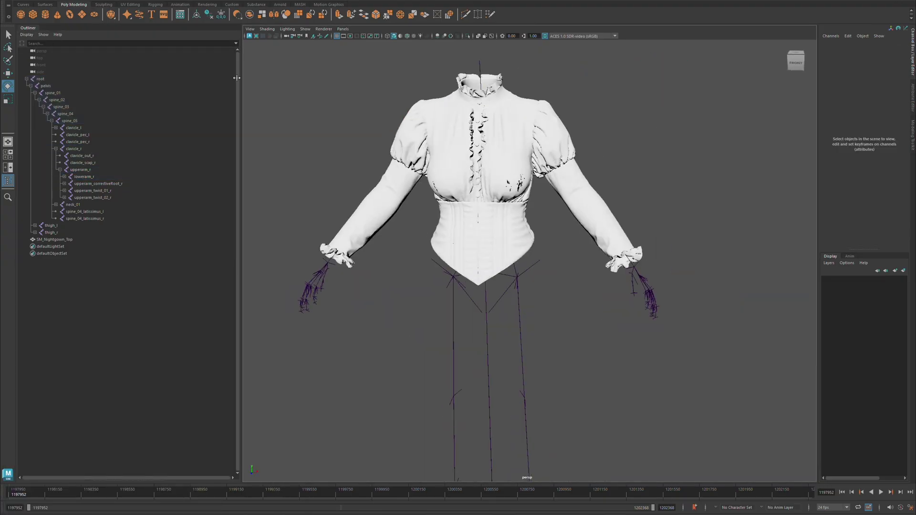
key("ctrl+a")
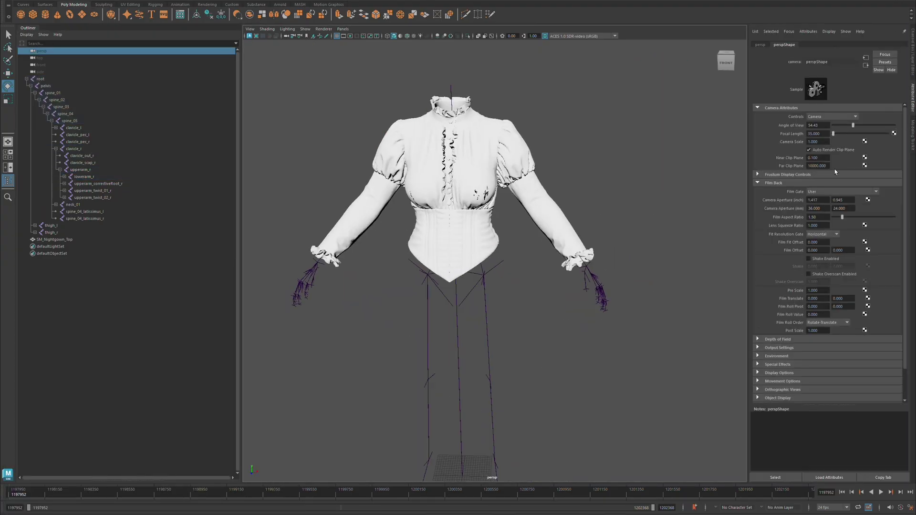
Step: Import Skirt.fbx from the Skirt folder into the scene
left_click(9, 4)
left_click(48, 62)
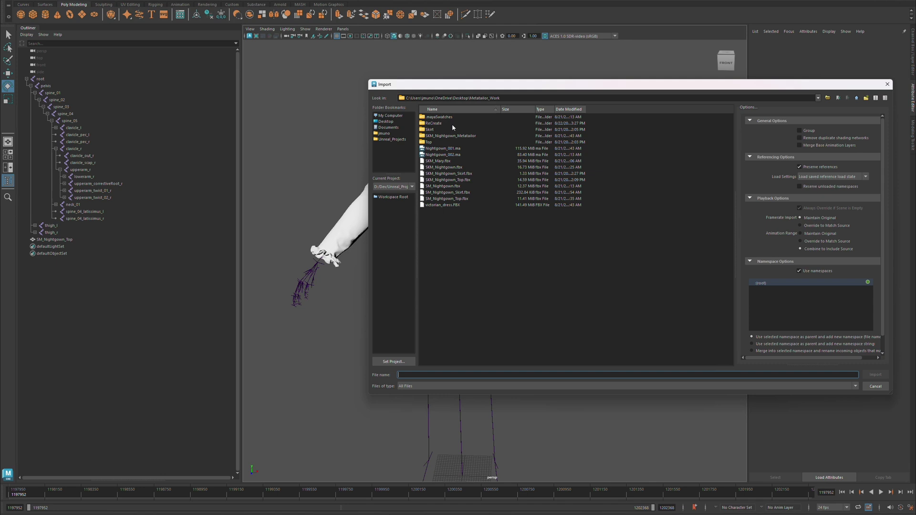
double_click(434, 118)
double_click(433, 117)
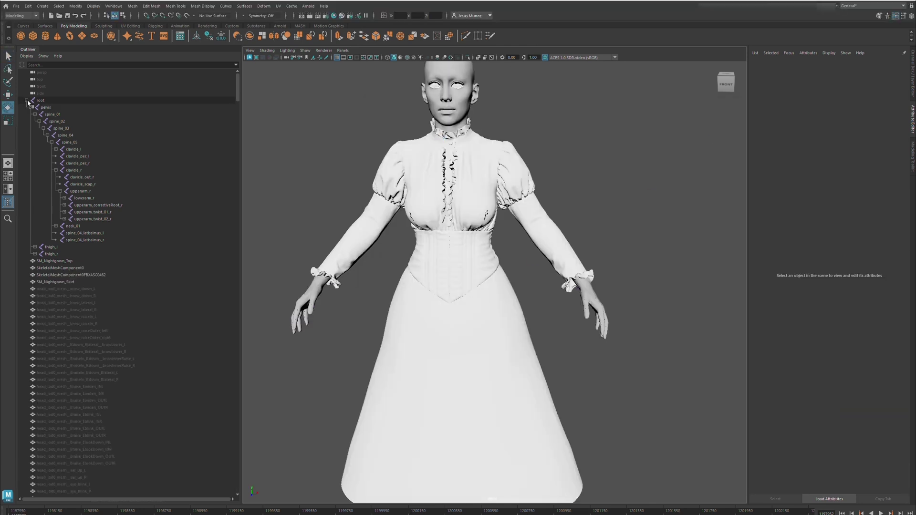
Step: Delete the skirt file's extra meshes, including the hands and head
left_click(82, 136)
scroll(153, 429, "down", 20)
left_click(153, 467, "shift")
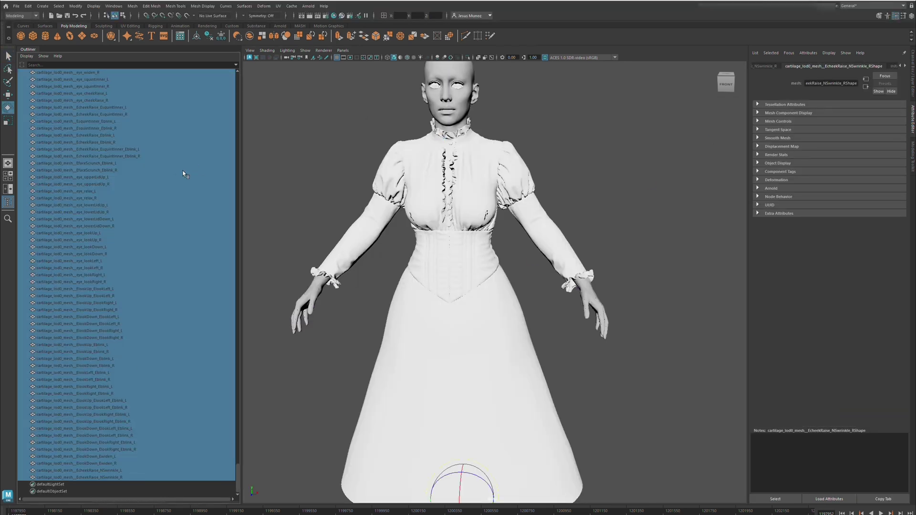
key("Delete")
left_click(107, 119)
key("Delete")
left_click(106, 119)
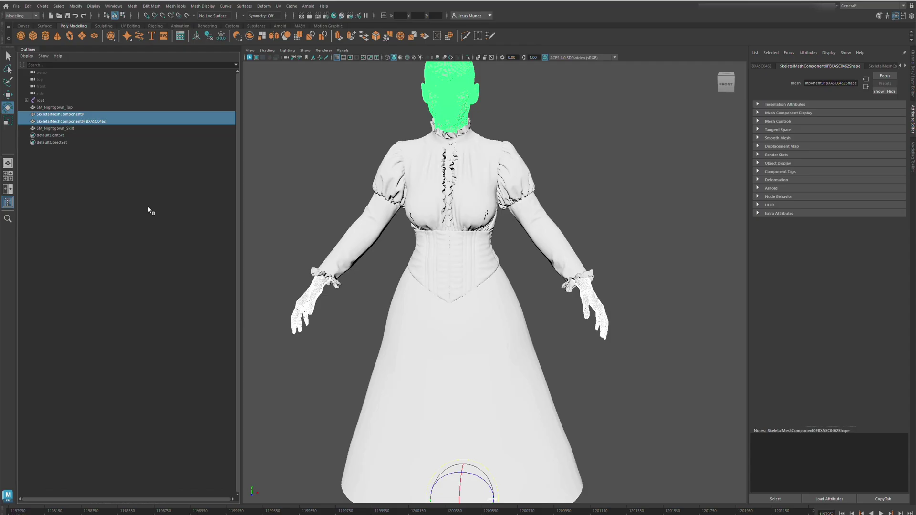
Step: Delete the leftover mesh and hide the top and skeleton, leaving the skirt shaded
key("Delete")
left_click(476, 300)
scroll(551, 293, "up", 3)
left_click(477, 200)
key("ctrl+h")
scroll(577, 280, "up", 5)
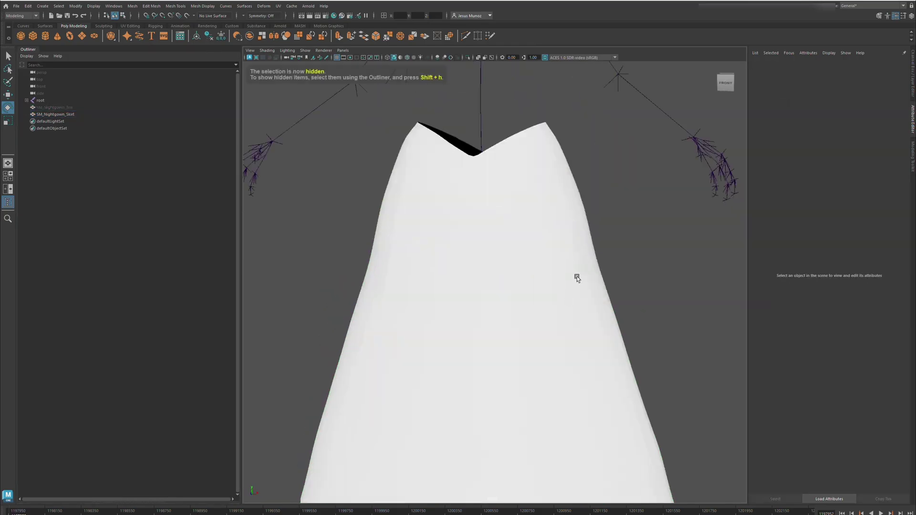
left_click(587, 361)
key("5")
scroll(566, 323, "down", 8)
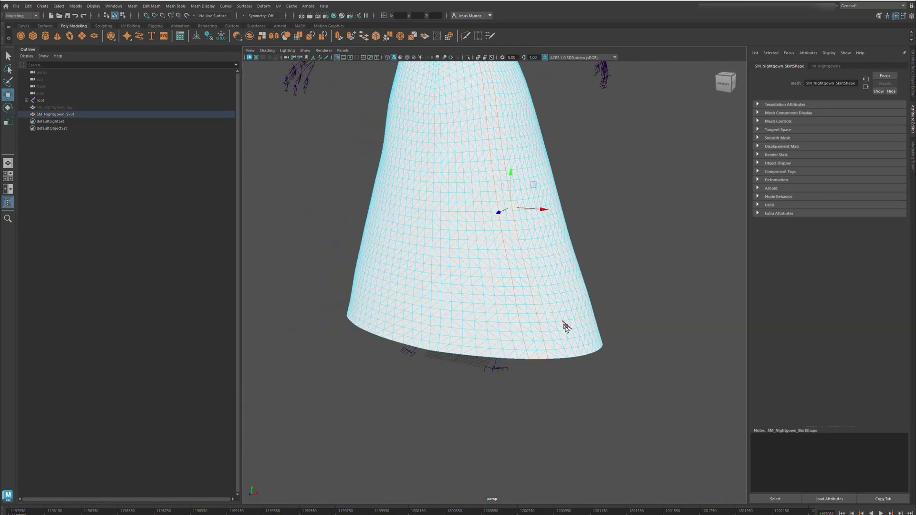
left_click(40, 101)
key("ctrl+h")
scroll(463, 267, "down", 3)
Step: Merge the skirt's open border edges with Edit Mesh > Merge Border Edges
right_click_drag(434, 305, 480, 243)
scroll(480, 244, "up", 3)
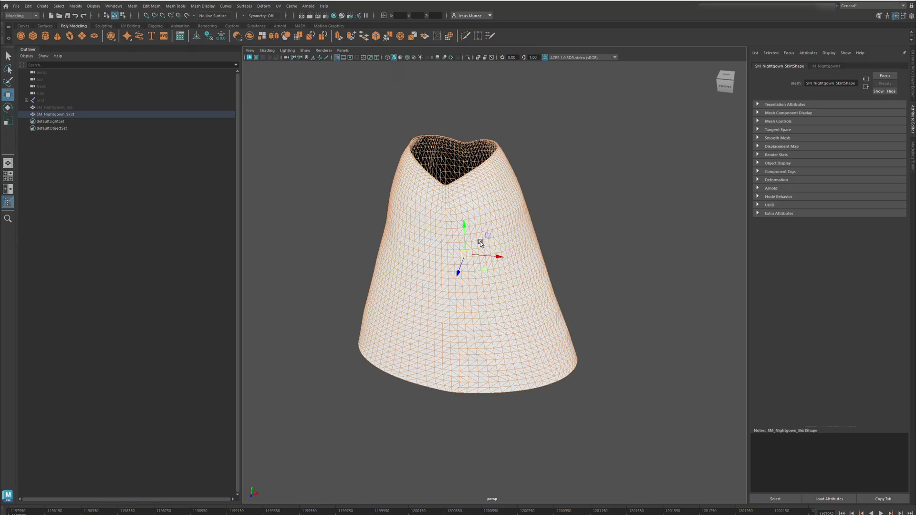
left_click(154, 9)
left_click(236, 90)
left_click(348, 308)
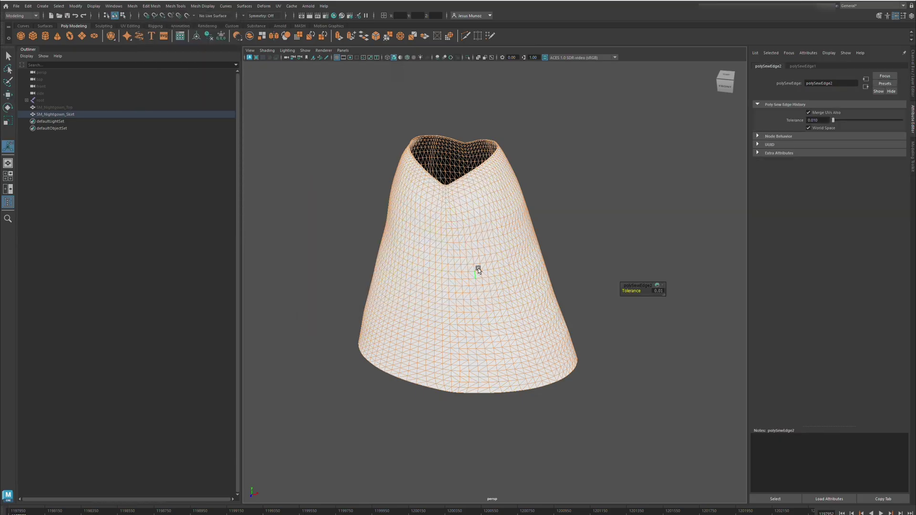
Step: Inspect the skirt's bottom and top openings in wireframe and shaded views
scroll(520, 424, "up", 4)
key("4")
left_click_drag(505, 441, 496, 334, "alt")
scroll(490, 247, "up", 5)
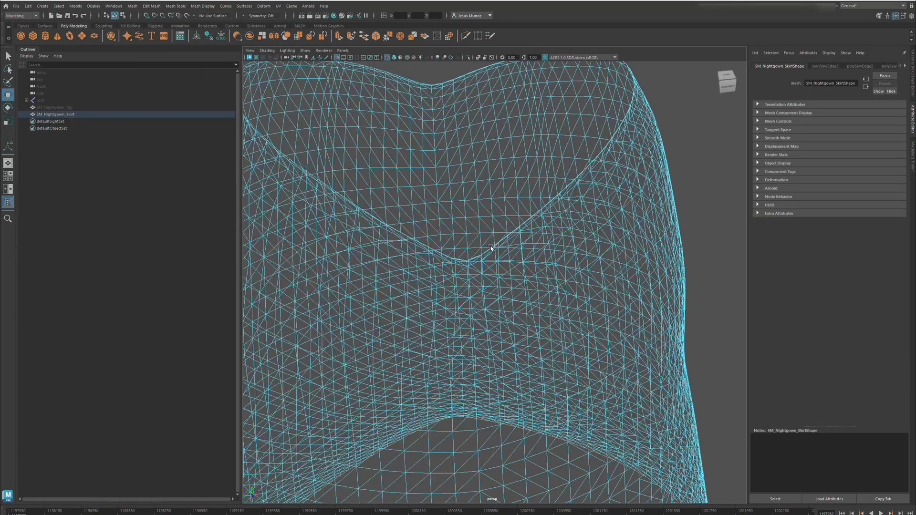
scroll(495, 253, "down", 5)
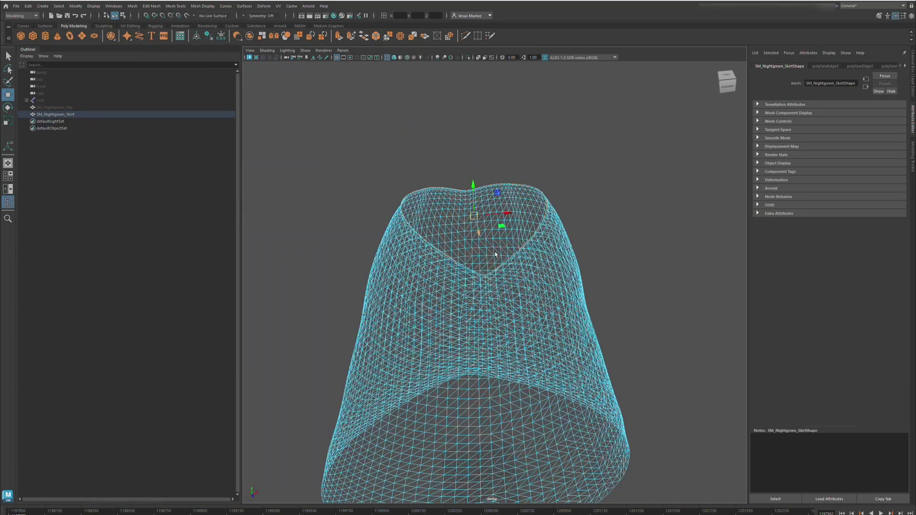
left_click(505, 200)
key("5")
mouse_move(634, 310)
left_mouse_down("alt")
mouse_move(505, 301)
mouse_move(537, 317)
mouse_move(534, 267)
left_mouse_up("alt")
scroll(505, 301, "up", 3)
Step: Quadrangulate the skirt's triangles and smooth the mesh
left_click(133, 7)
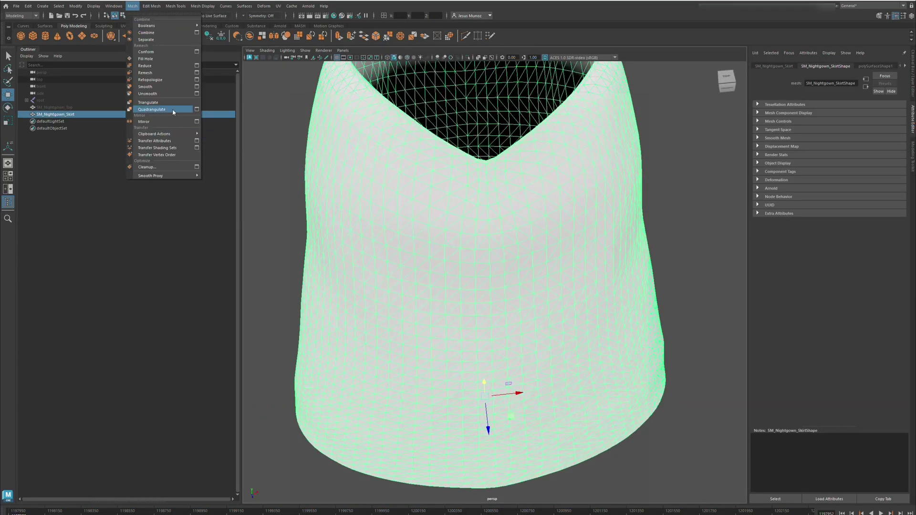
left_click(173, 109)
left_click(120, 8)
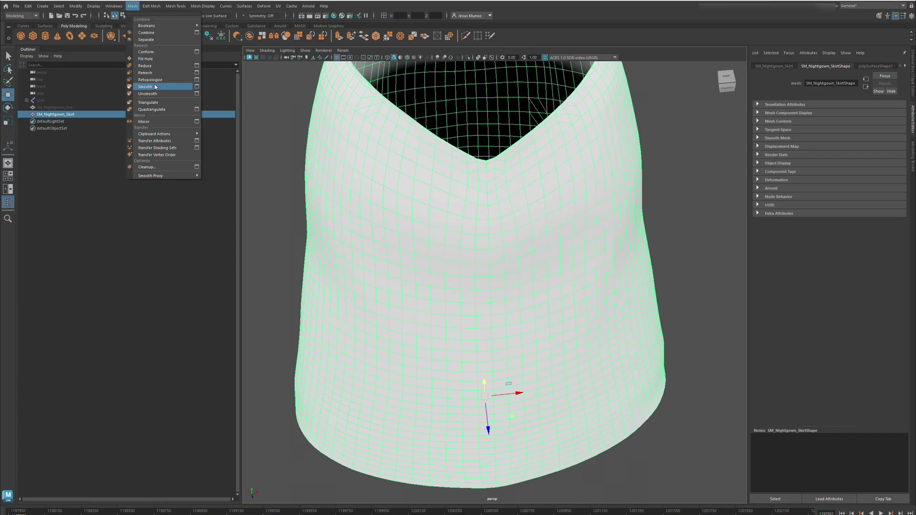
left_click(506, 218)
left_click_drag(506, 218, 490, 269, "alt")
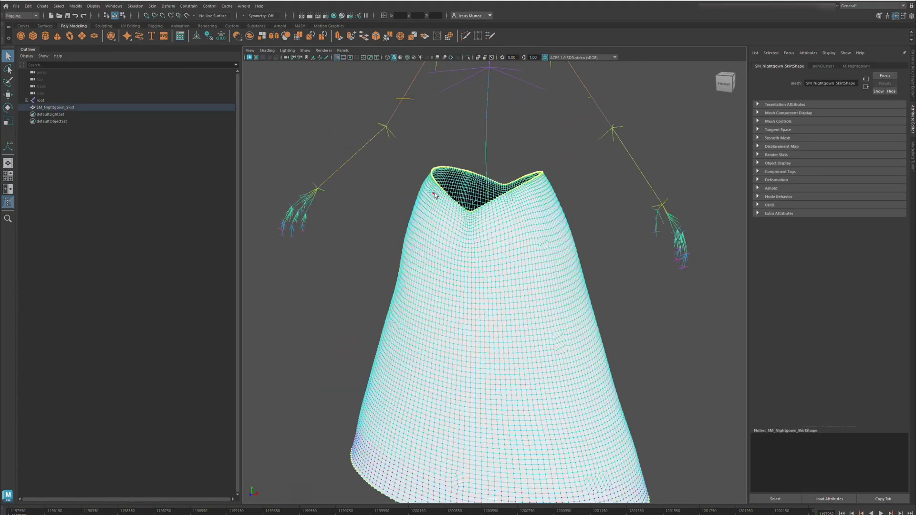
Step: Exit skin weight painting and close its tool settings
key("w")
right_click_drag(429, 205, 416, 213)
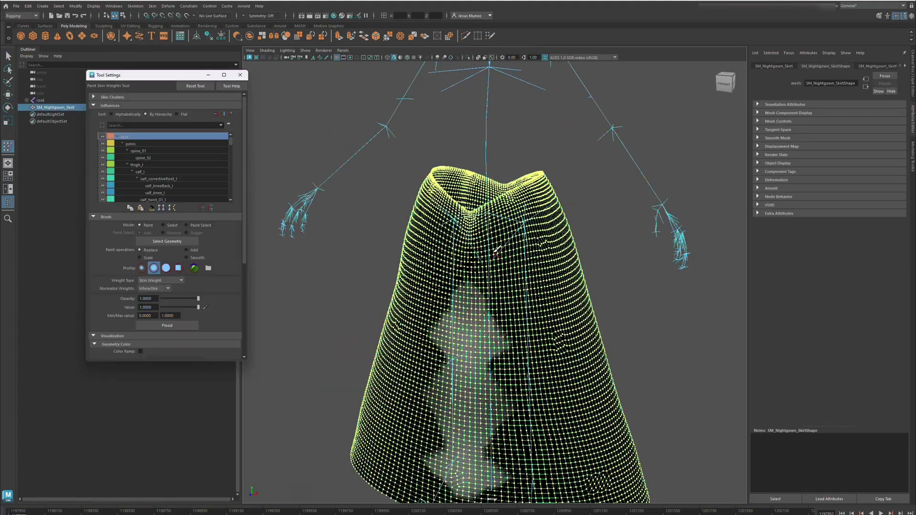
key("w")
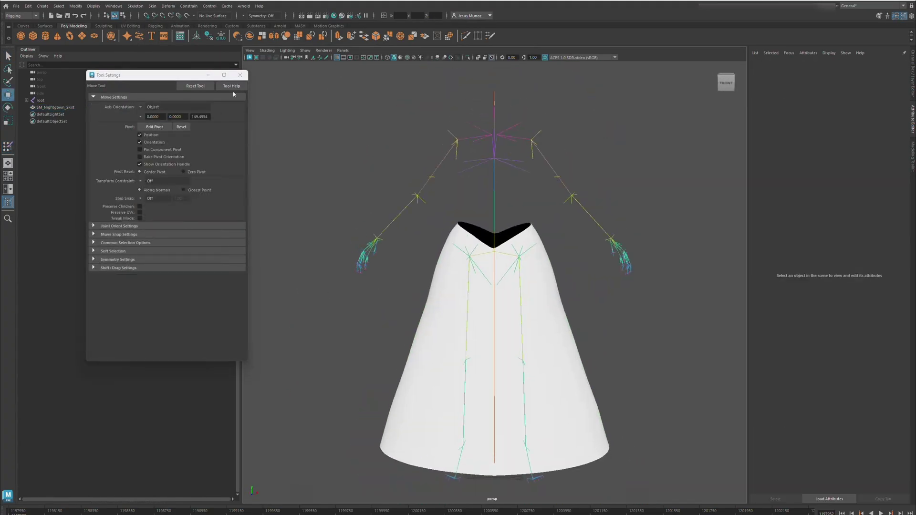
left_click(240, 75)
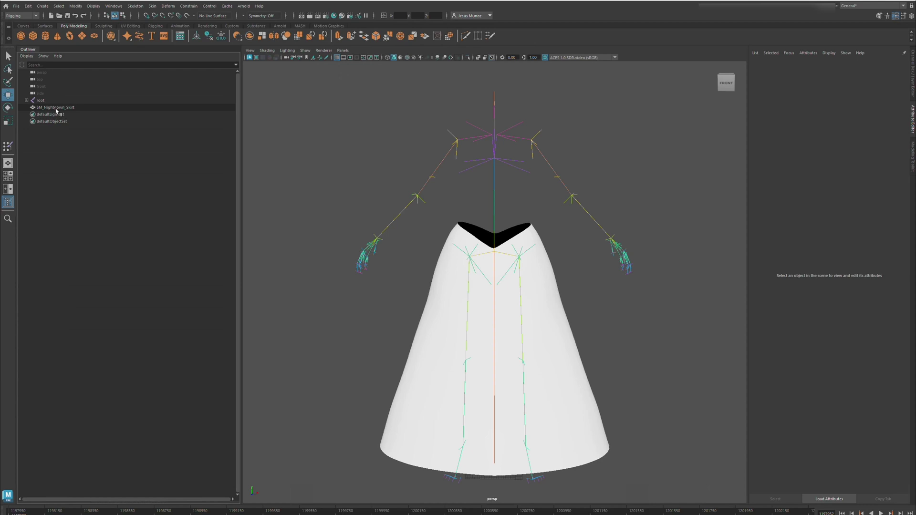
Step: Export the root joint and SM_Nightgown_Skirt as FBX, then start a new scene
left_click(40, 100)
left_click(55, 106, "shift")
left_click(16, 6)
left_click(43, 96)
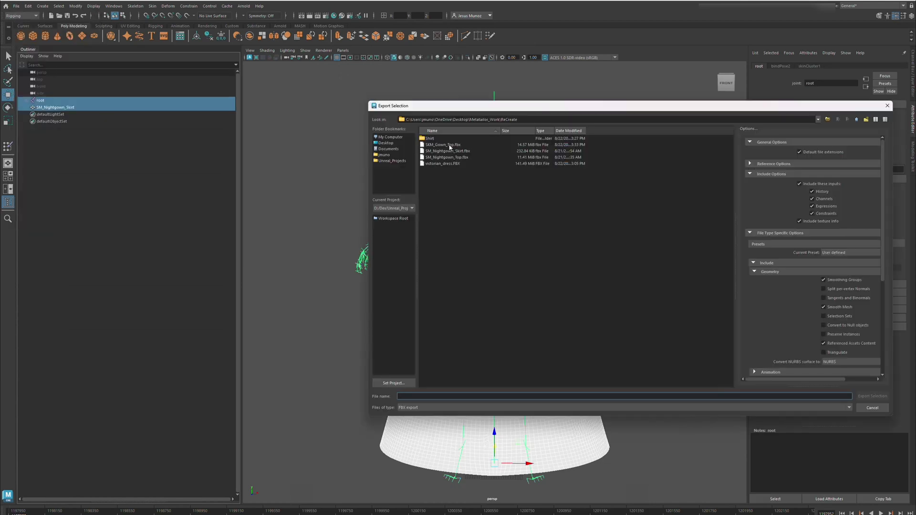
left_click(449, 144)
key("Return")
key("ctrl+n")
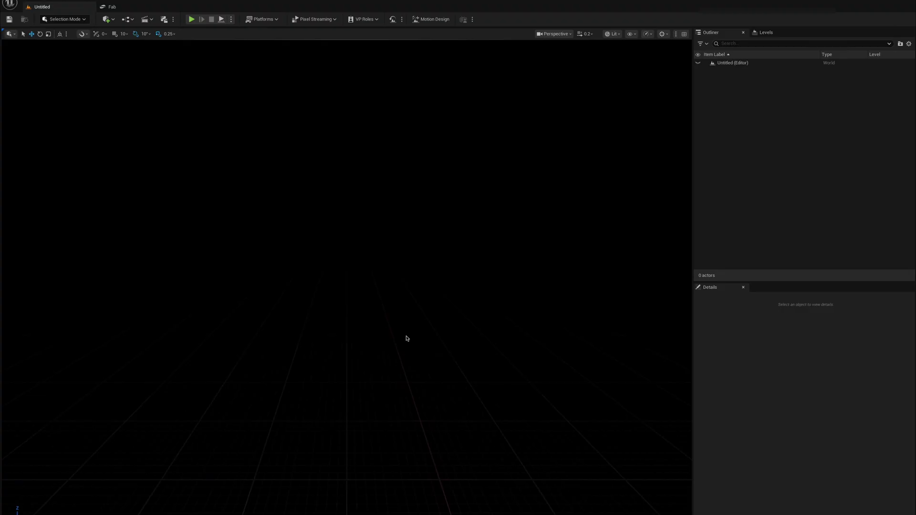
Step: Create a Cloth asset for SKM_Nightgown_Skirt in PandasFeed > Assets > SKM_Nightown
key("ctrl+space")
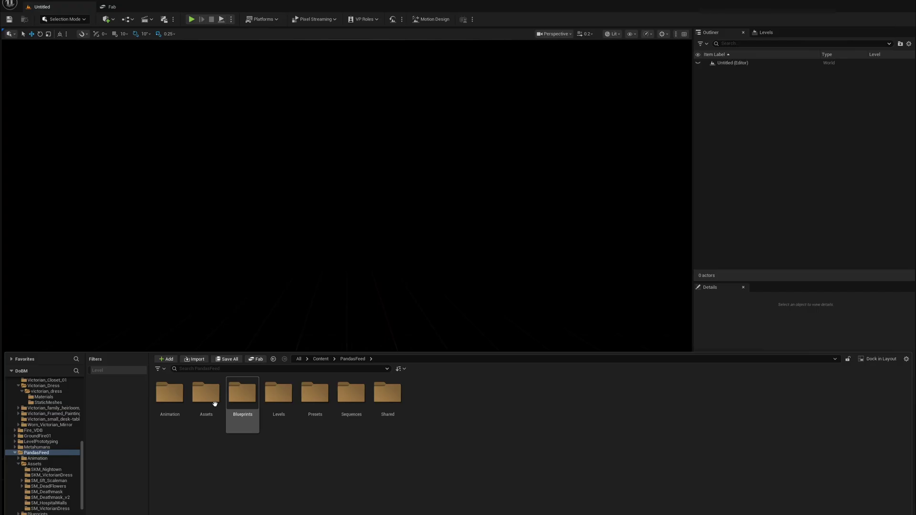
double_click(215, 403)
double_click(169, 393)
left_click(423, 396)
left_click(315, 396)
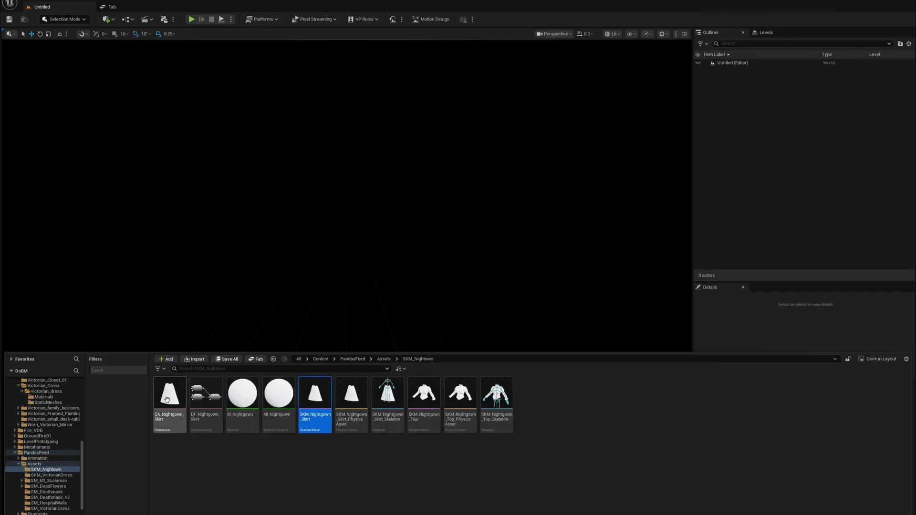
right_click(258, 458)
left_click(287, 160)
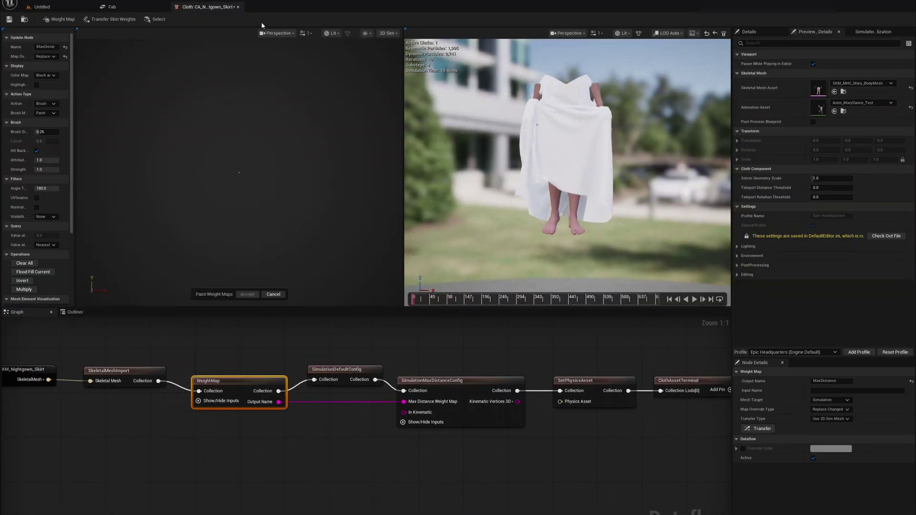
Step: Show the skirt as a 3D Sim mesh in Right view and set the paint action to Gradient
left_click(388, 33)
left_click(278, 33)
left_click(306, 99)
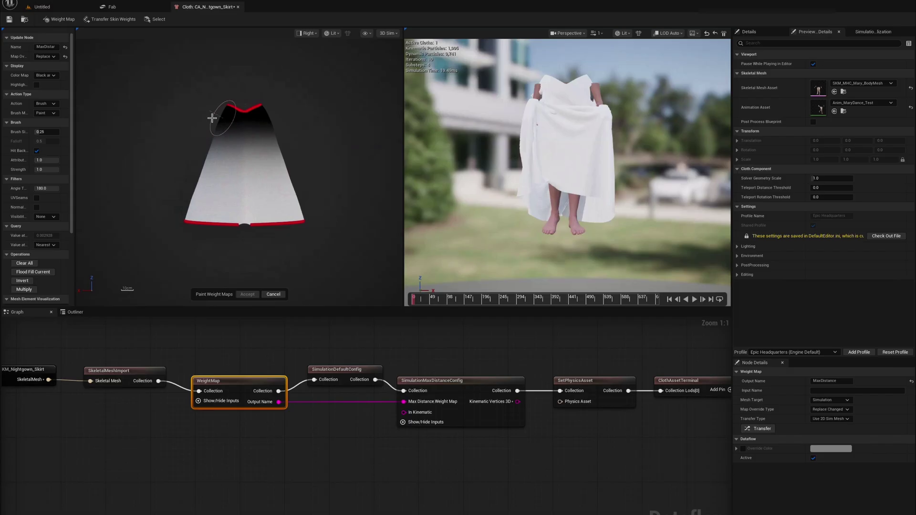
left_click(47, 104)
left_click(47, 120)
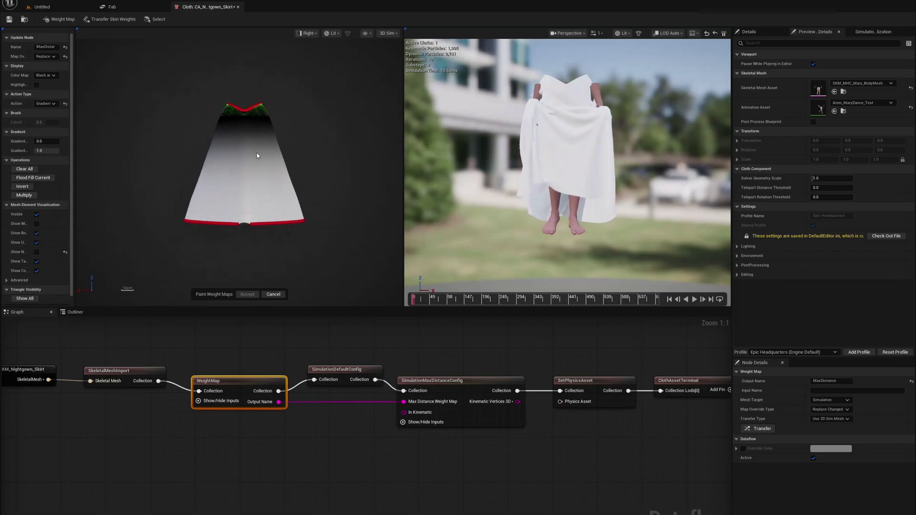
Step: Restart weight painting on the WeightMap node of SimulationDefaultConfig
left_click_drag(137, 255, 280, 268)
key("Return")
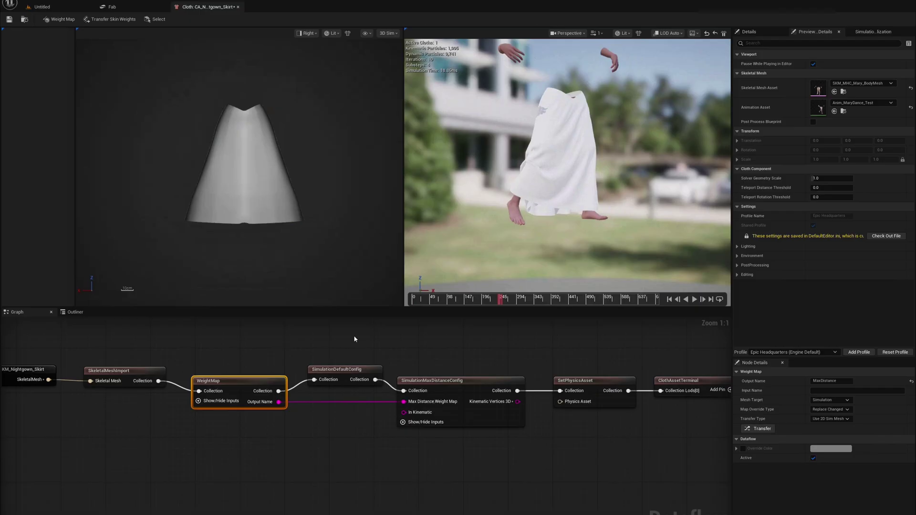
left_click(344, 370)
double_click(229, 381)
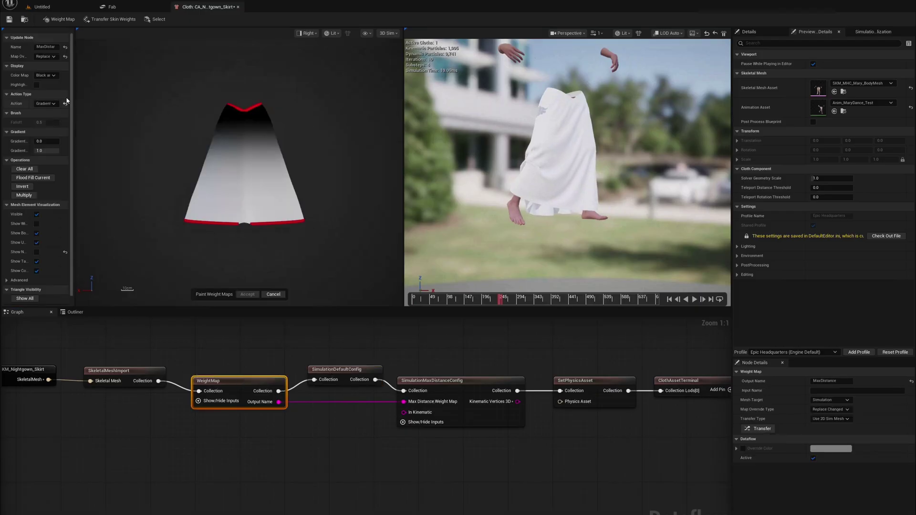
Step: Mark the skirt's top edge as gradient start and hem as end, then accept in Perspective
left_click_drag(194, 74, 354, 125)
left_click_drag(177, 201, 391, 227)
left_click(306, 33)
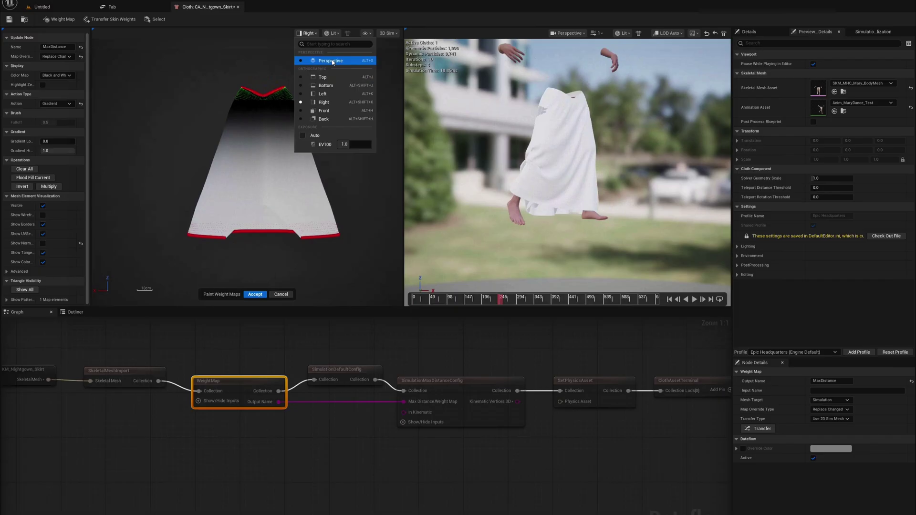
left_click(320, 59)
left_click(254, 294)
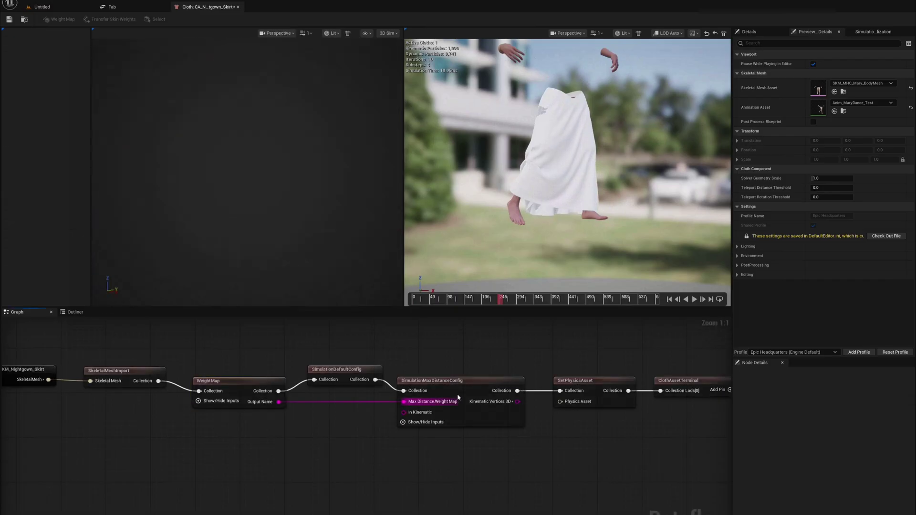
Step: Check the Body component's Clothing settings in the BP_MHC_Mary Blueprint
left_click(336, 369)
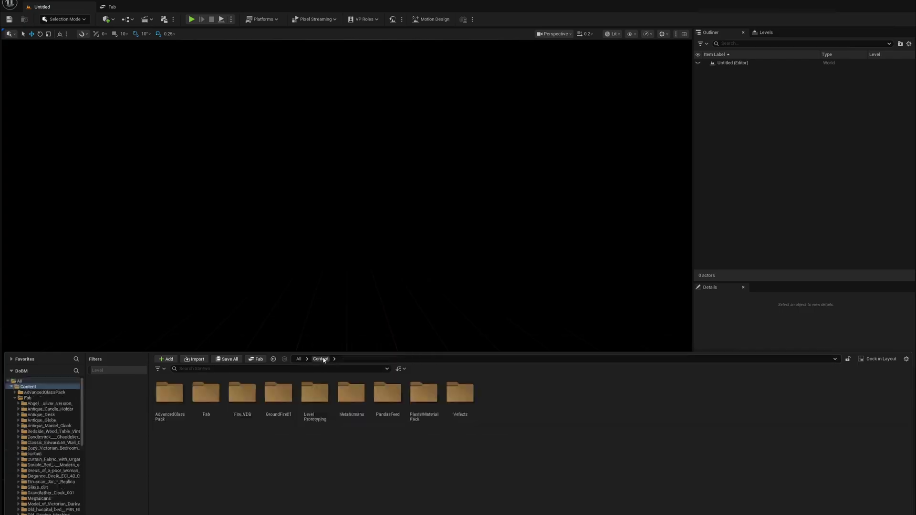
double_click(313, 394)
left_click(30, 70)
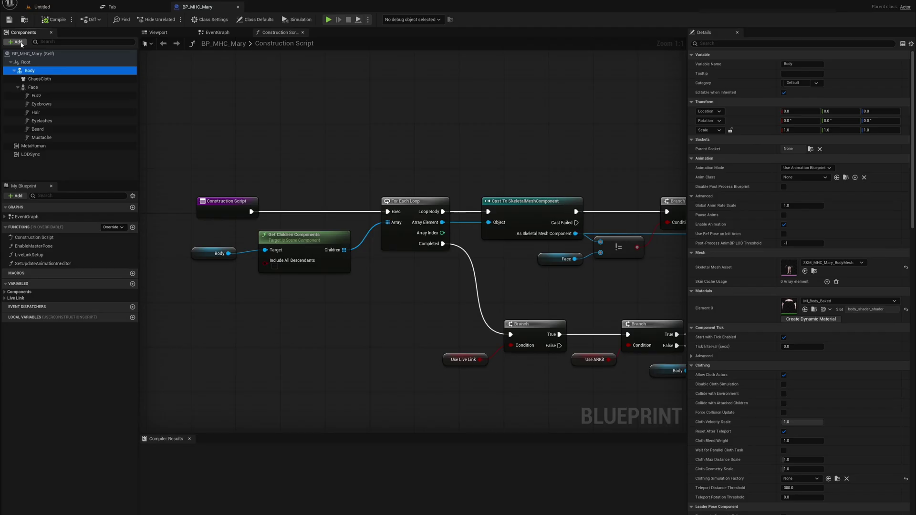
scroll(777, 417, "down", 8)
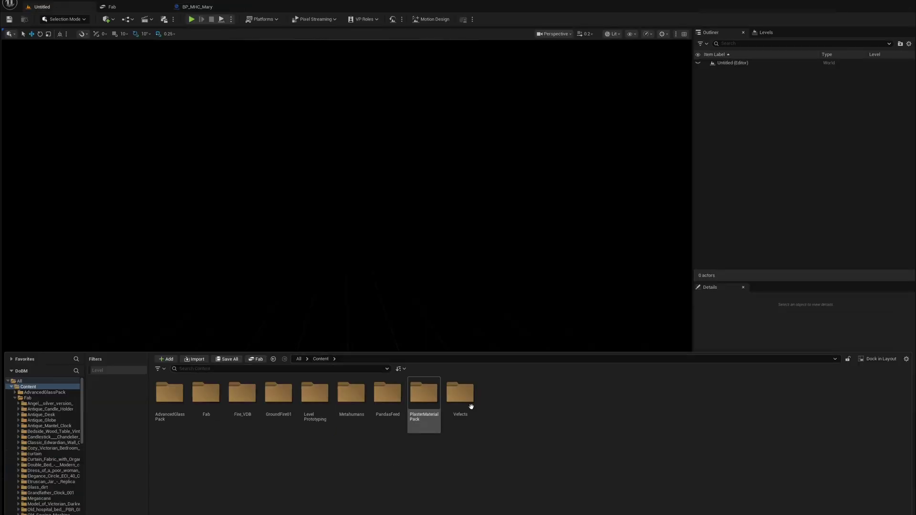
Step: Open PL_Pnda_Bedroom without saving the untitled level, play it to test the skirt, then stop
double_click(276, 401)
double_click(169, 429)
left_click(527, 351)
left_click(191, 19)
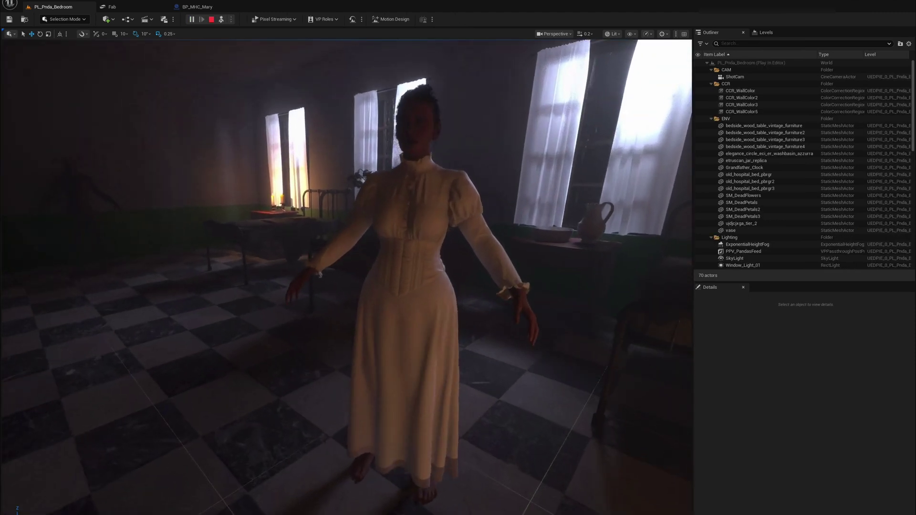
key("Escape")
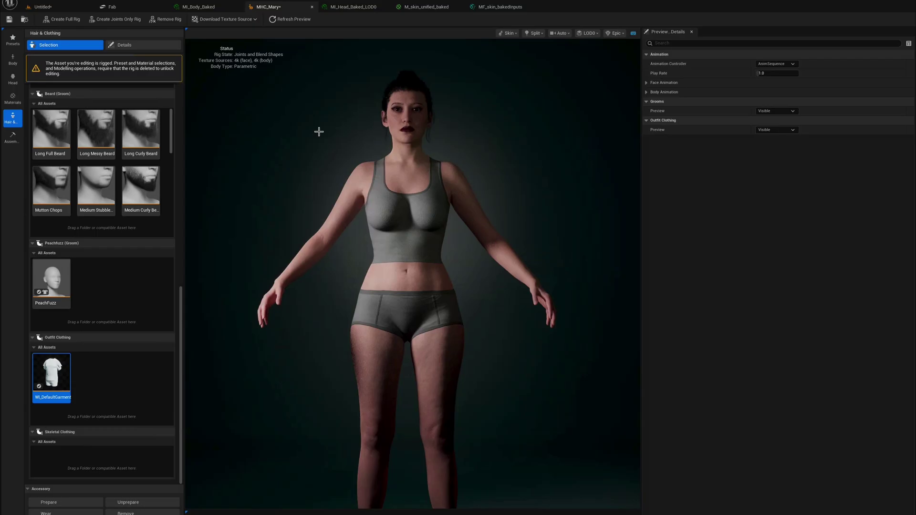
Step: Find the EnableTextureMask parameter and the baked inputs function node in the skin material graph
left_click(205, 8)
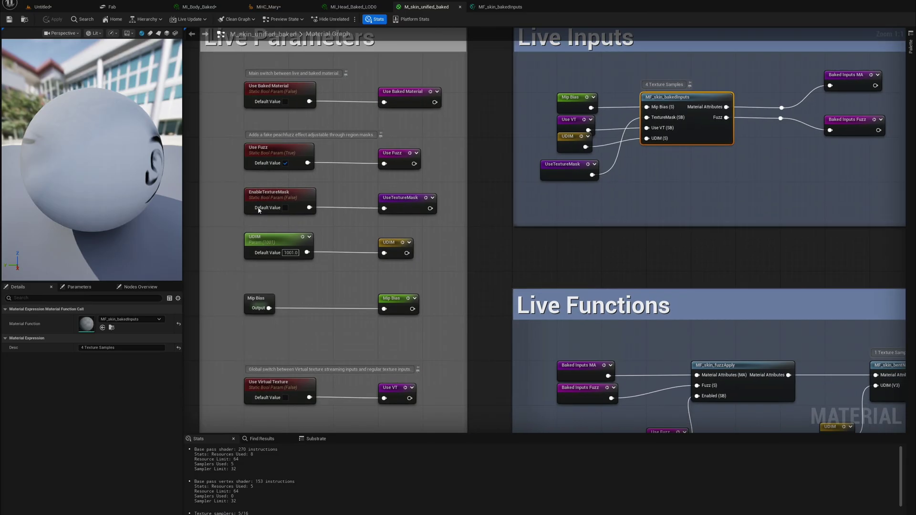
left_click(264, 194)
left_click(449, 199)
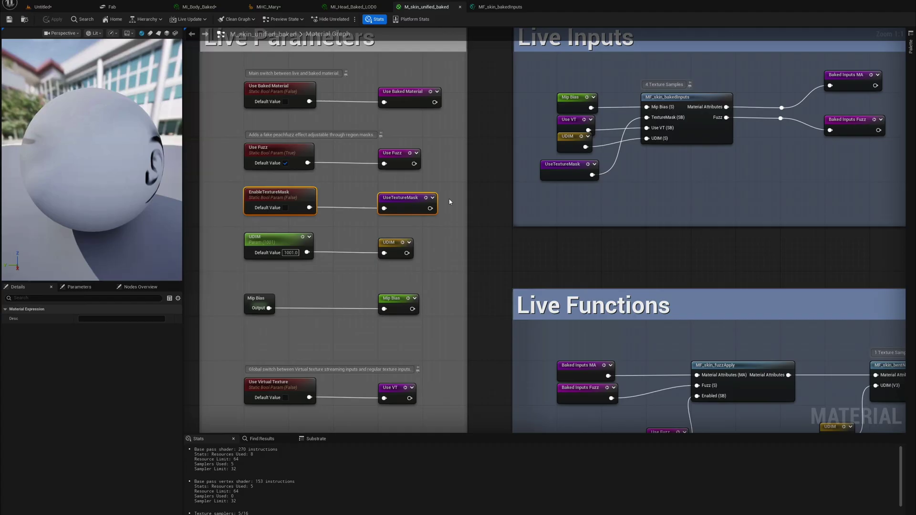
right_click_drag(448, 199, 410, 210)
Step: Trace InputTextureMask inside MF_skin_bakedInputs to the TextureMask parameter node
double_click(634, 109)
right_click_drag(455, 286, 787, 429)
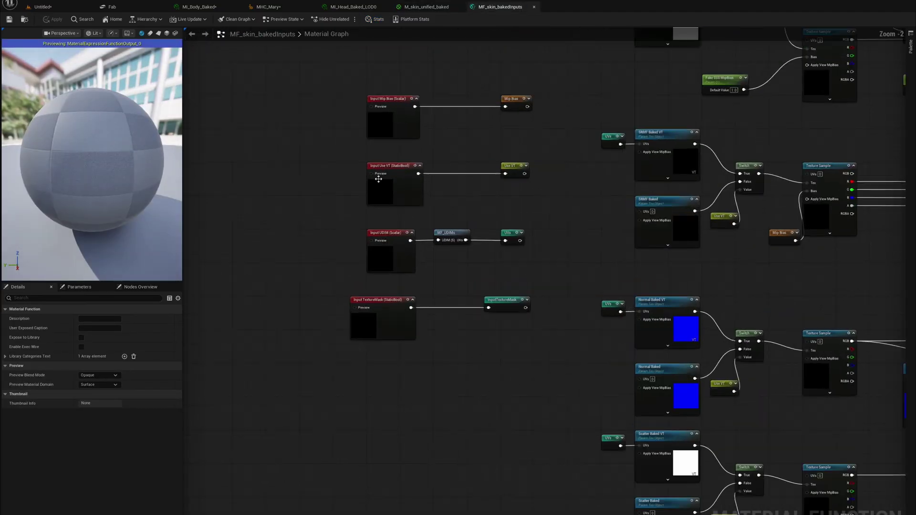
left_click(380, 296)
left_click(531, 268)
double_click(532, 268)
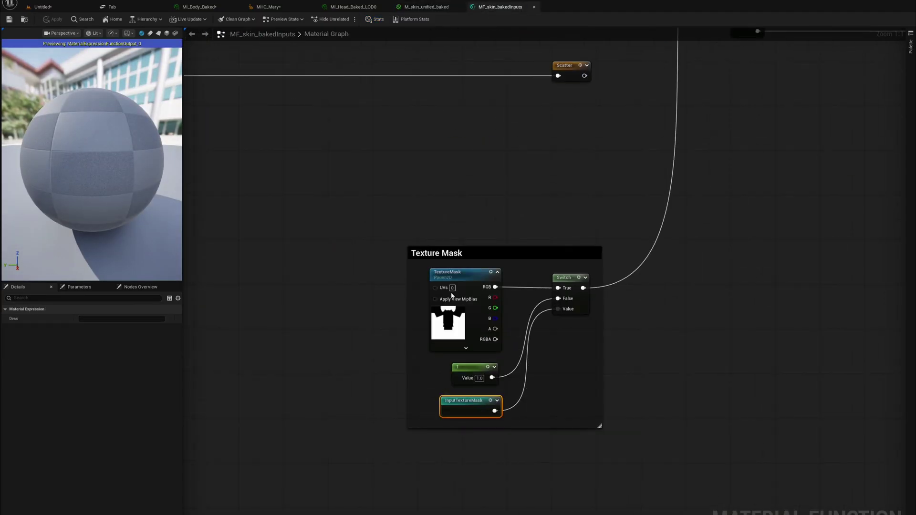
left_click(458, 273)
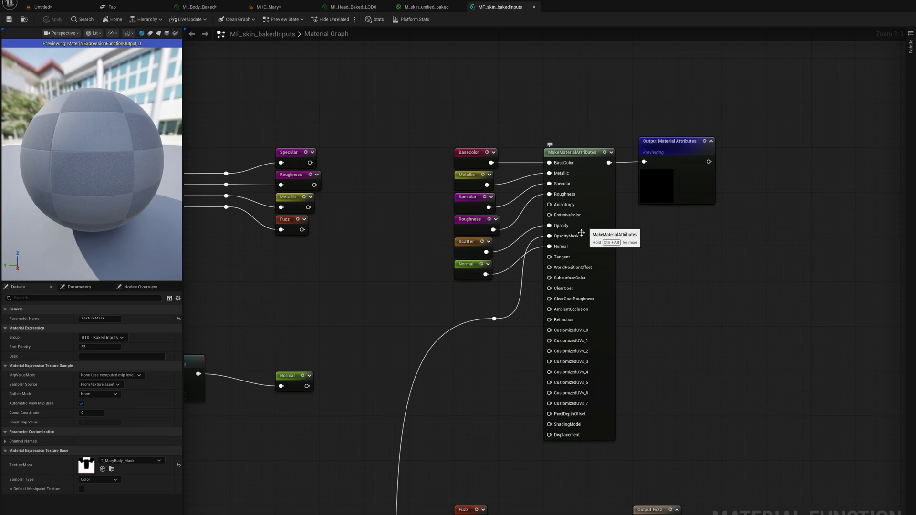
Step: Check M_skin_unified_baked's Blend Mode choices, then return to the Untitled level
left_click(426, 7)
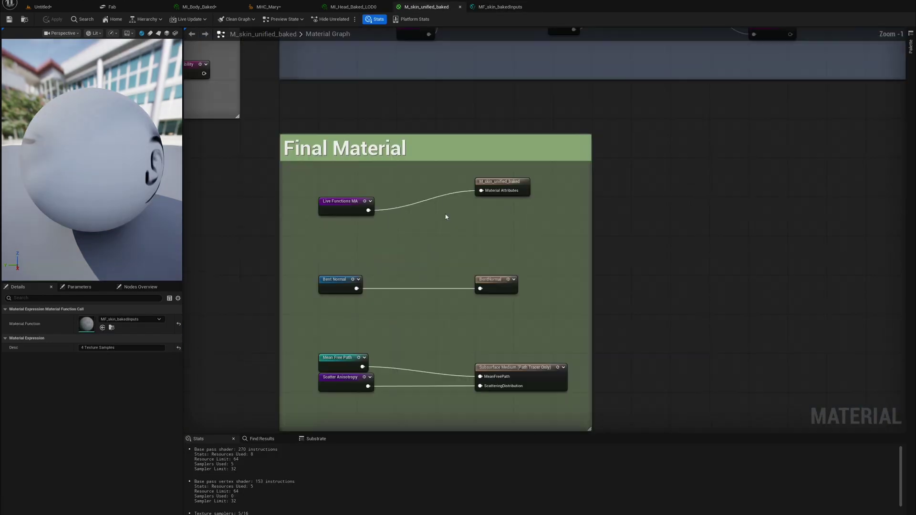
left_click(95, 328)
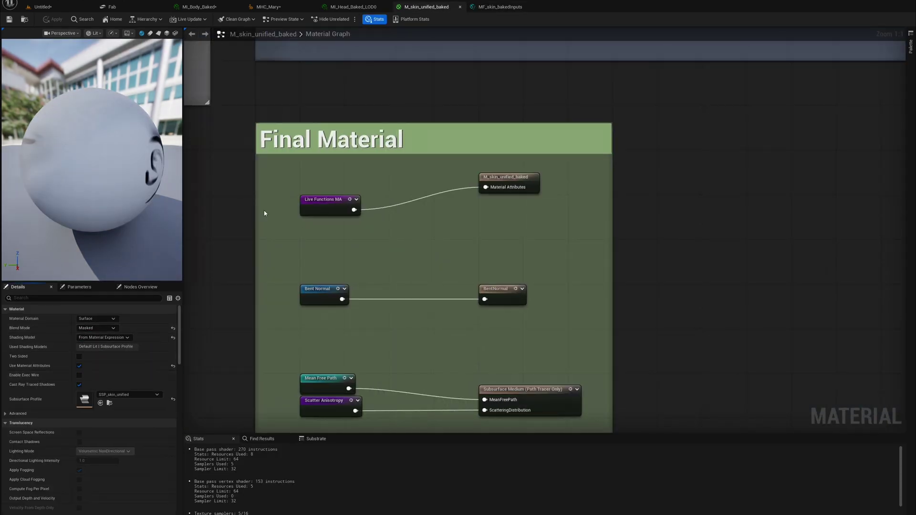
left_click(43, 7)
Step: View T_MaryBody_Mask, toggle TextureMask in MI_Body_Baked, and go back to the Untitled level
left_click(199, 7)
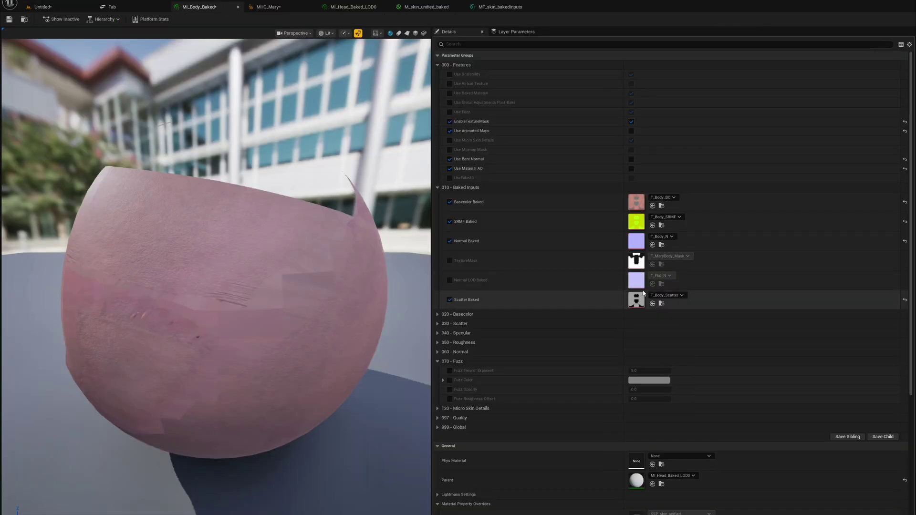
double_click(638, 261)
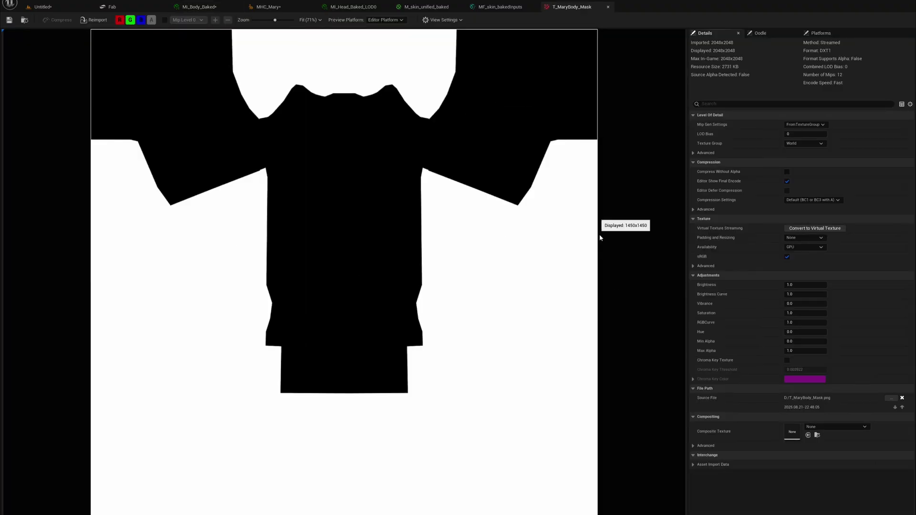
left_click(608, 6)
left_click(199, 7)
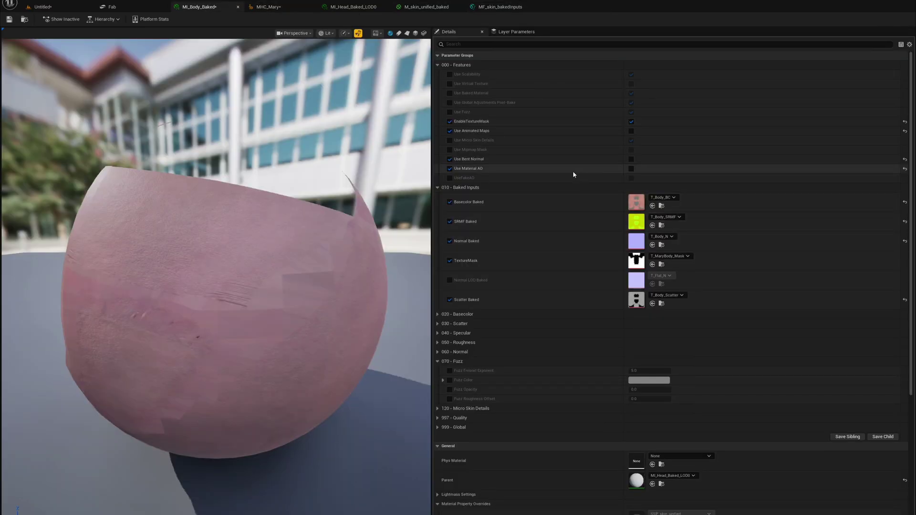
left_click(451, 281)
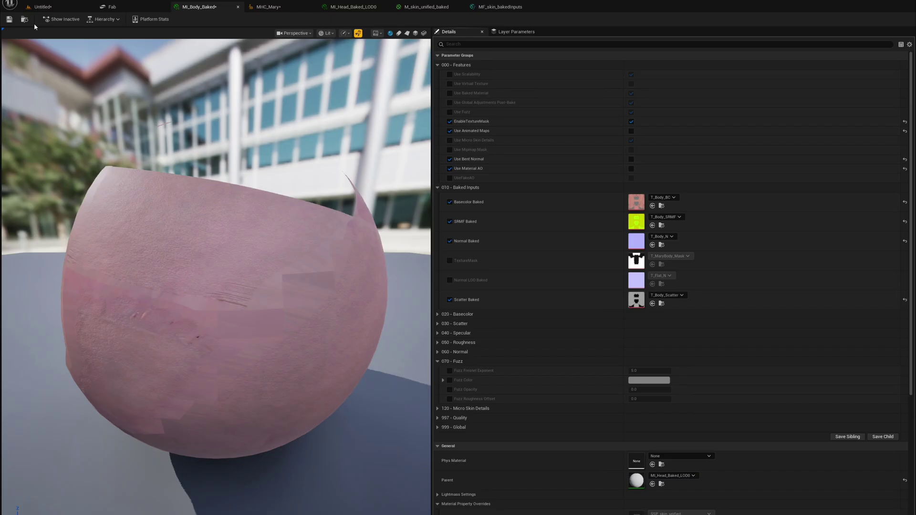
left_click(43, 6)
Step: Open PL_Pnda_Bedroom from PandasFeed/Levels without saving and fly the camera toward Mary
key("ctrl+space")
left_click(36, 453)
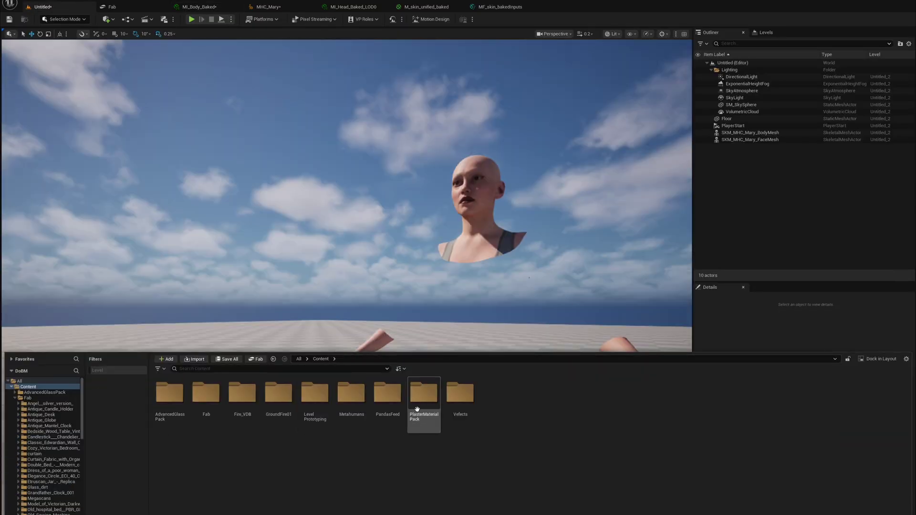
double_click(419, 396)
double_click(169, 393)
left_click(530, 352)
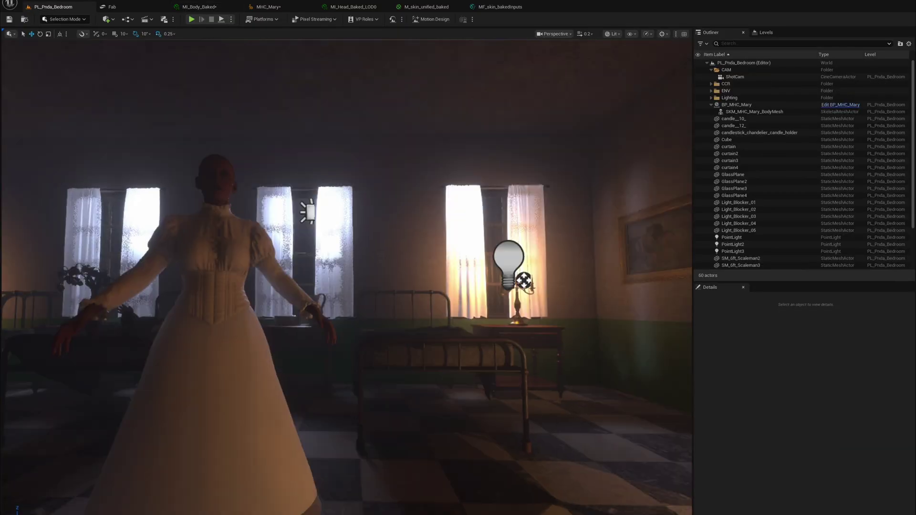
right_click_drag(324, 269, 325, 268)
scroll(314, 305, "up", 1)
right_click_drag(314, 305, 314, 305)
Step: Open the nightgown's MI_Nightgown instance and inspect its parent M_Nightgown graph
left_click(313, 305)
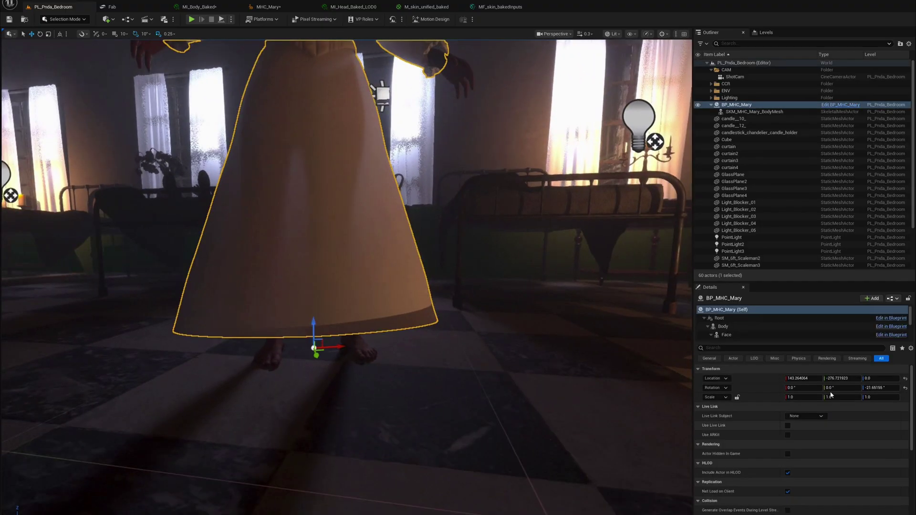
left_click(730, 317)
double_click(793, 439)
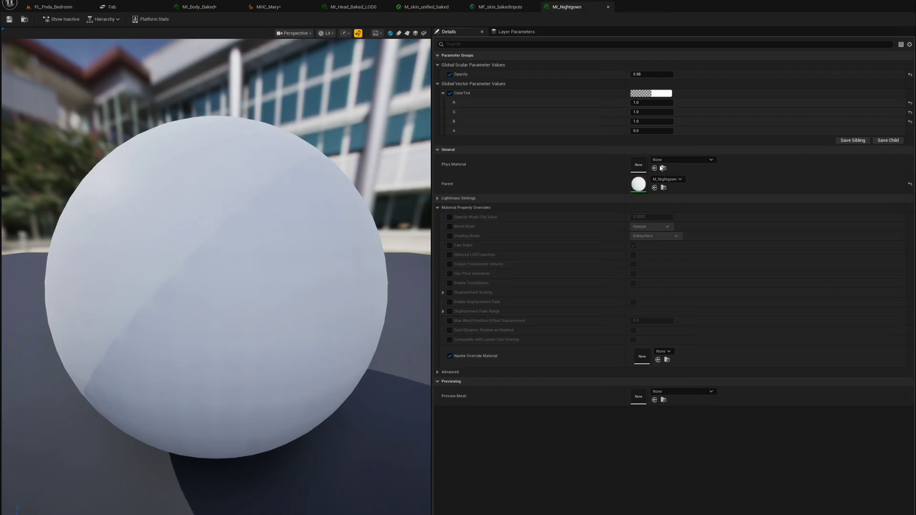
double_click(638, 184)
left_click(549, 182)
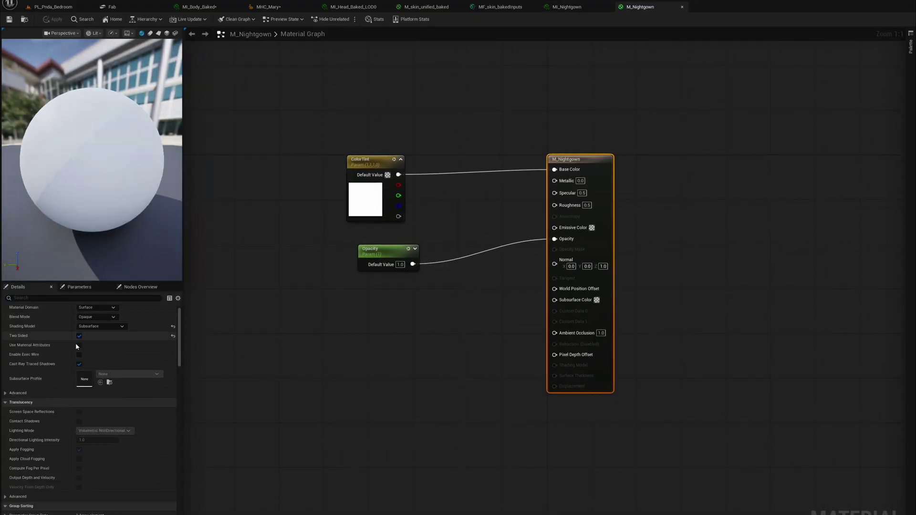
left_click(566, 6)
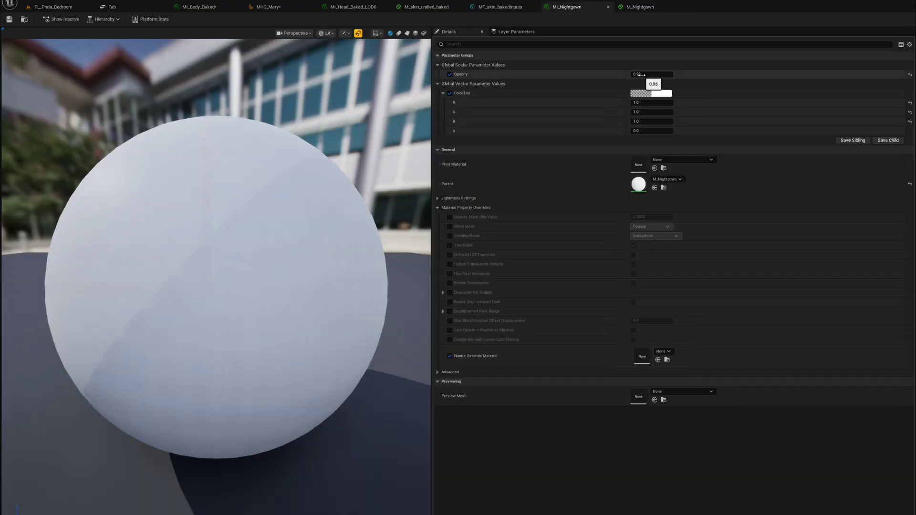
Step: Return to the bedroom level and run Play In Editor with Alt+P
left_click(53, 7)
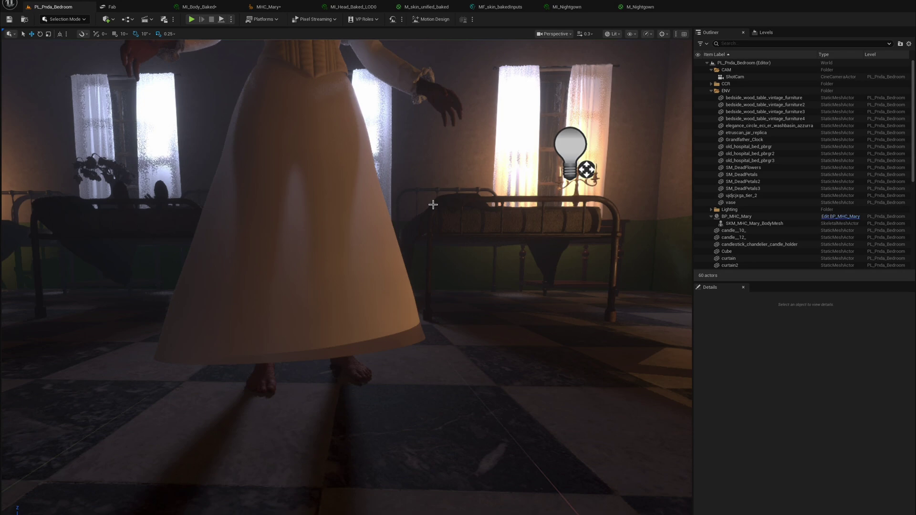
key("alt+p")
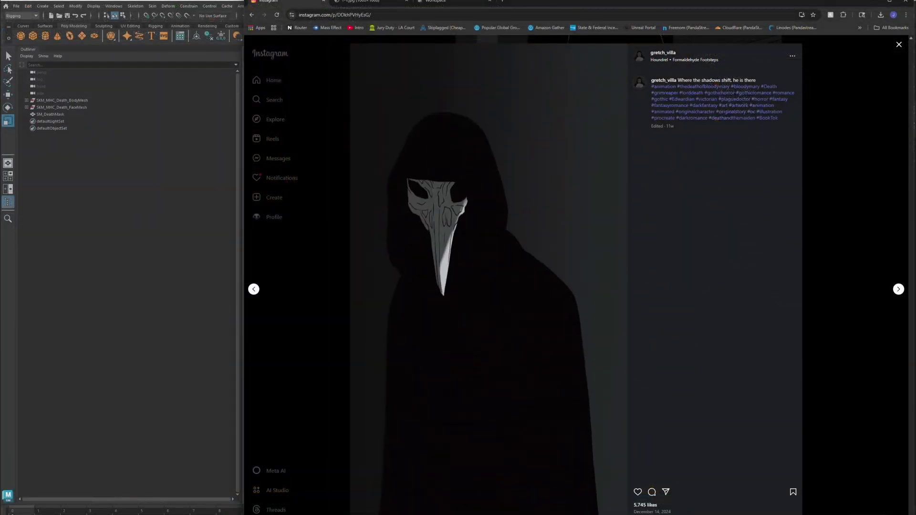
Step: Switch to Chrome and view the TurboSquid 1-1.jpg hooded cloak reference
key("alt+Tab")
key("alt+Tab")
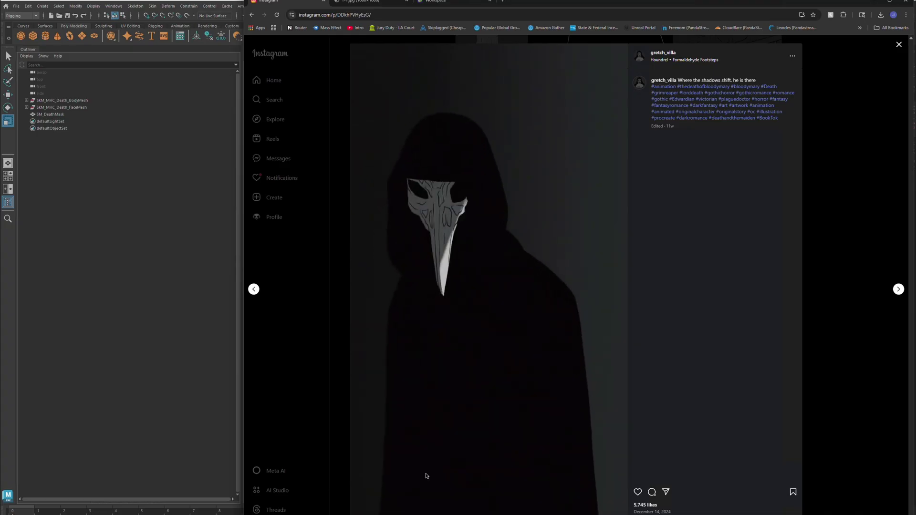
left_click(368, 2)
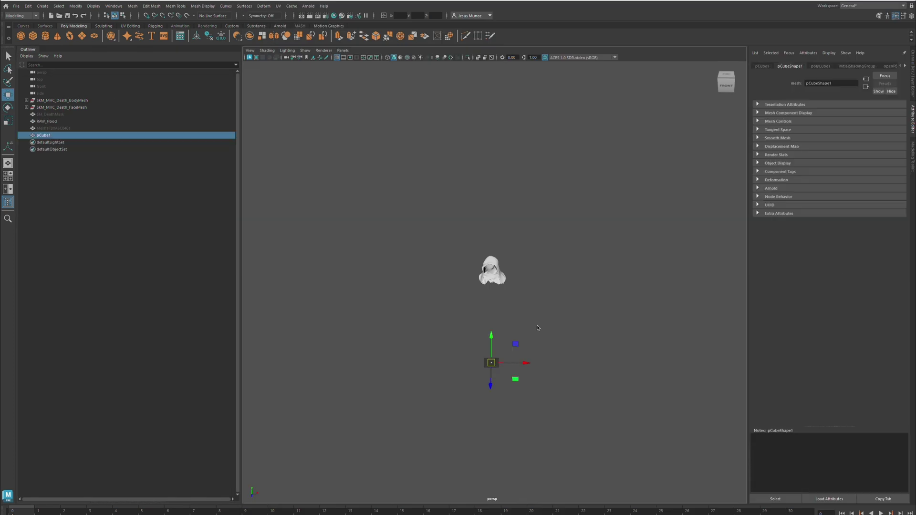
Step: Give the cube 3 subdivisions on every axis and raise it up to the hood
key("f")
left_click_drag(587, 332, 548, 329, "alt")
left_click_drag(861, 171, 867, 183)
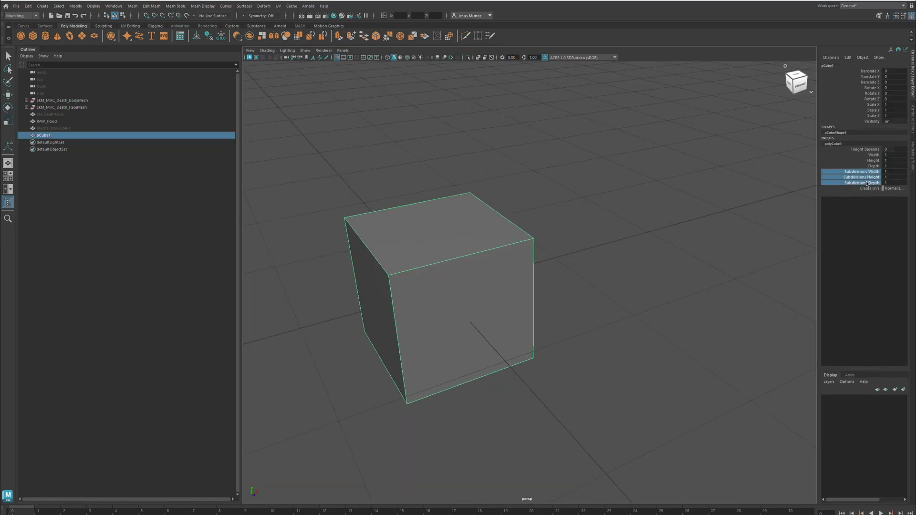
left_click(887, 182)
type("3")
key("Return")
key("w")
key("a")
left_click_drag(534, 324, 531, 214)
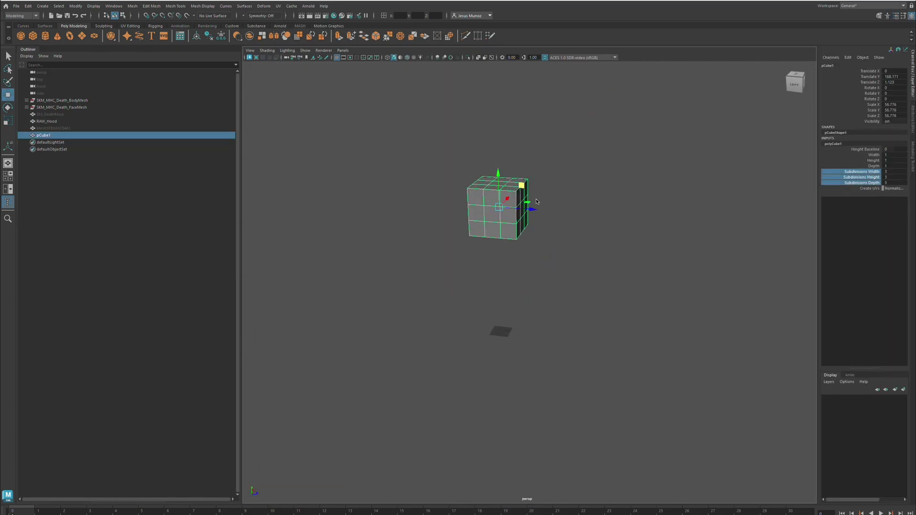
key("f")
key("3")
key("1")
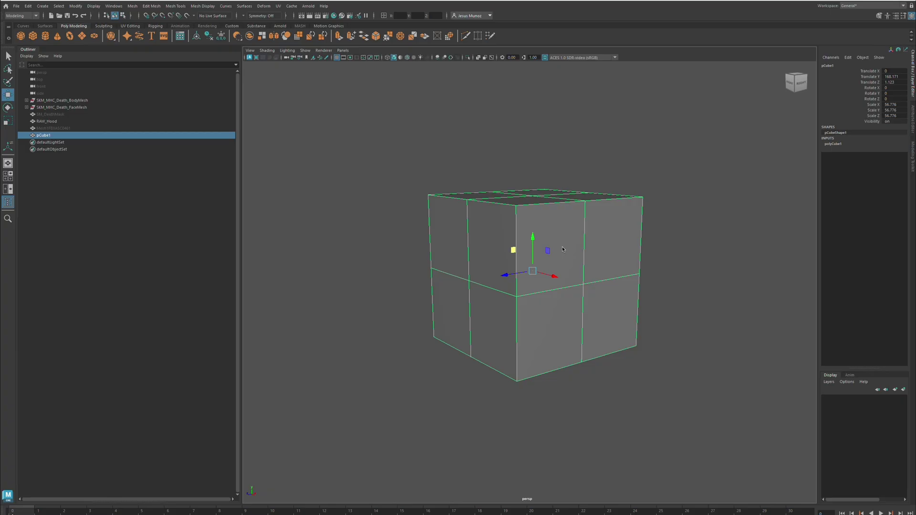
key("3")
key("1")
Step: Delete the cube's side and bottom faces to leave an open shell
left_click_drag(562, 249, 486, 248, "alt")
key("F11")
left_click_drag(372, 167, 472, 362)
key("Delete")
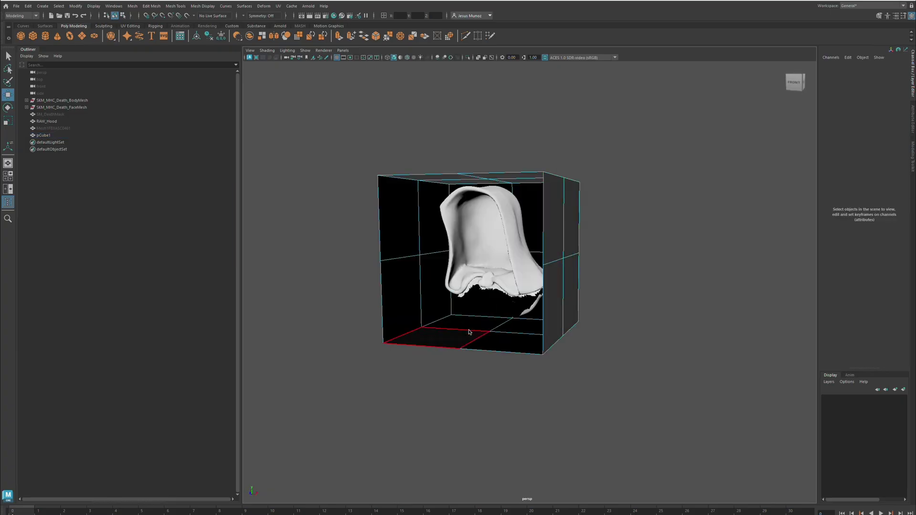
left_click(469, 331)
key("Delete")
left_click_drag(646, 388, 572, 248, "alt")
key("3")
key("1")
Step: Apply Mesh > Smooth to the open cube and view it in wireframe
key("F8")
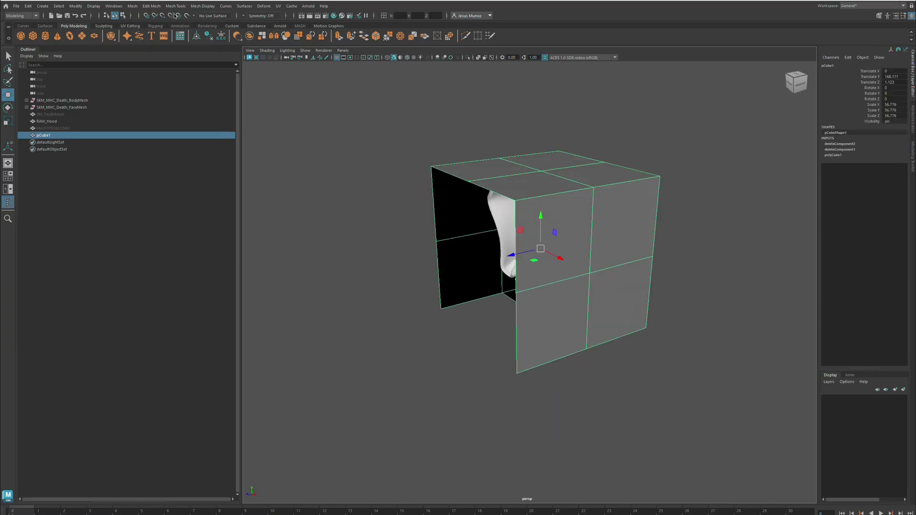
left_click(132, 5)
left_click(160, 63)
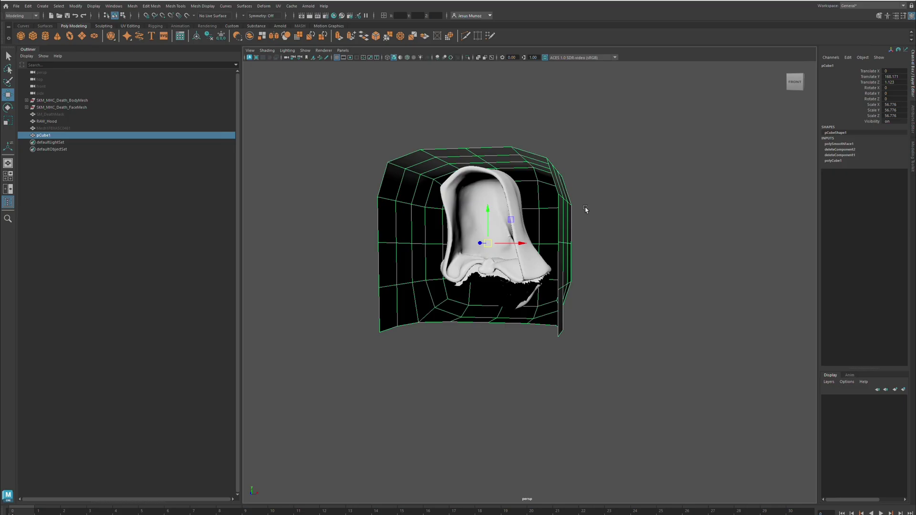
key("4")
scroll(518, 219, "down", 5)
Step: Move the cage vertices with Soft Select so they hug the RAW_Hood mesh
key("F9")
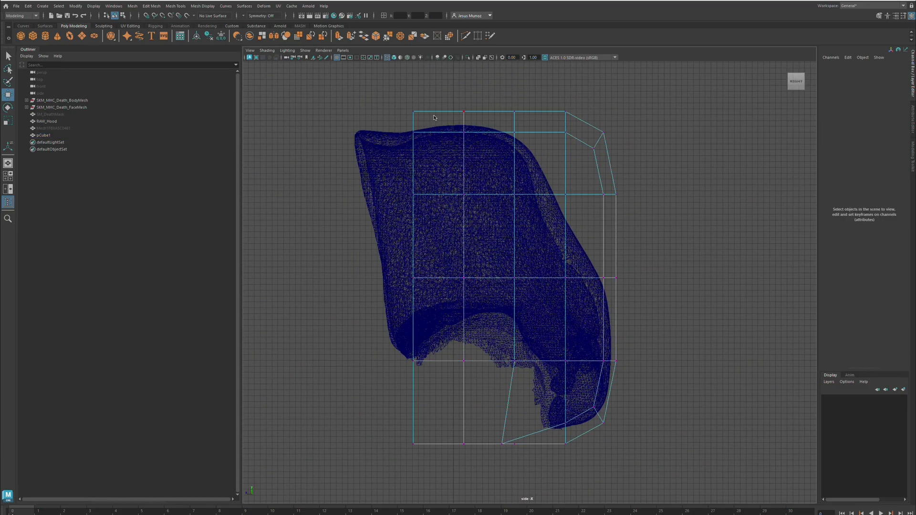
left_click(413, 121)
key("b")
left_click_drag(413, 122, 352, 127)
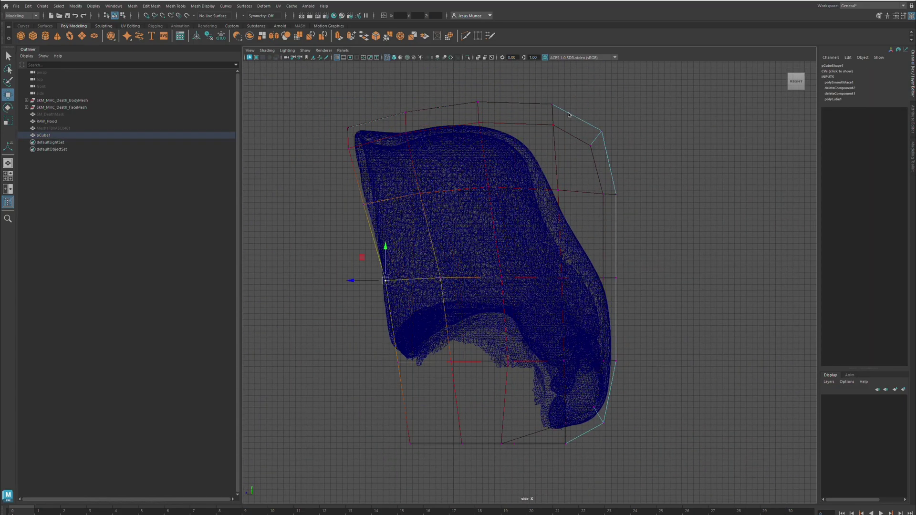
left_click_drag(613, 130, 583, 378)
left_click_drag(488, 368, 399, 440)
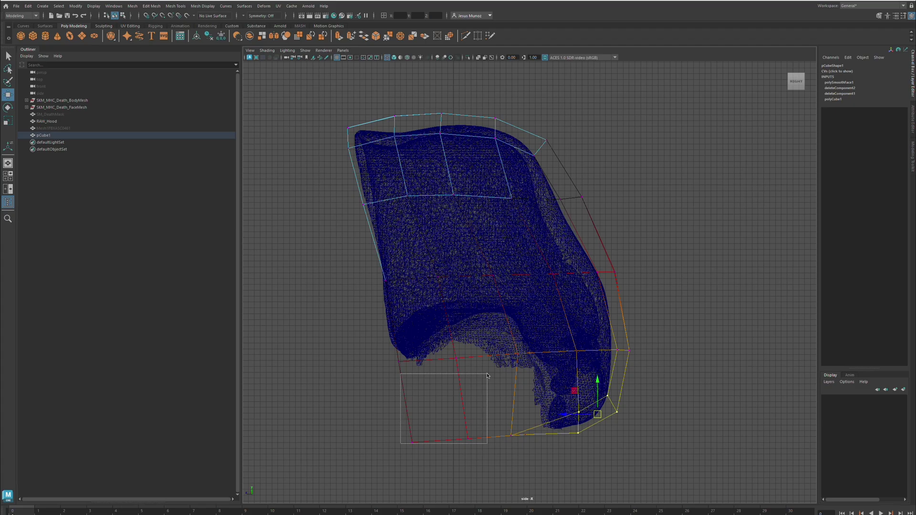
left_click_drag(433, 399, 415, 342)
left_click_drag(472, 325, 552, 435)
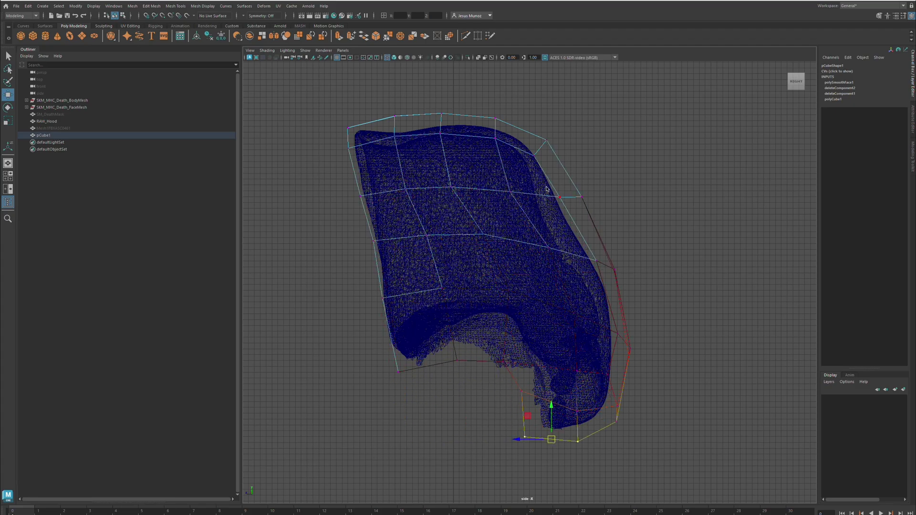
Step: Scale the cage narrower in front view to fit the hood, then return to shaded perspective
key("space")
scroll(550, 241, "up", 3)
key("F8")
key("r")
left_click_drag(466, 198, 476, 236)
key("F8")
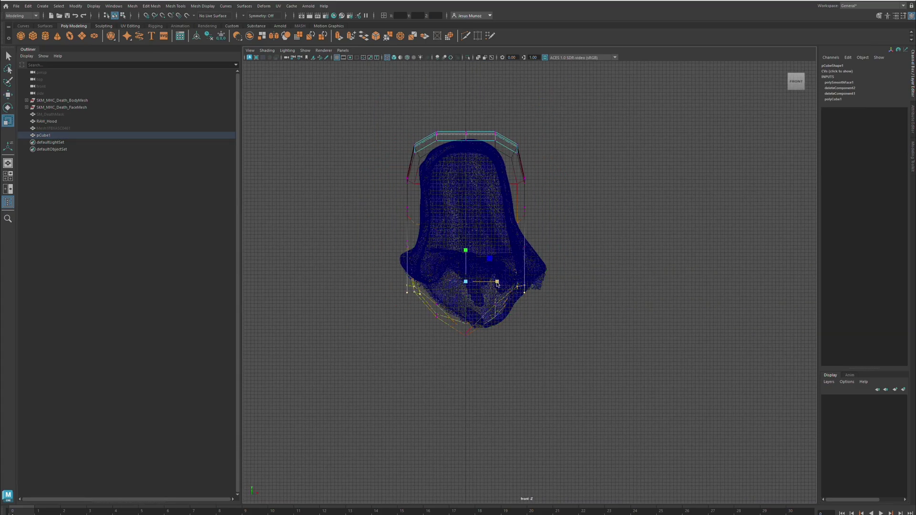
key("space")
left_click_drag(469, 308, 477, 286)
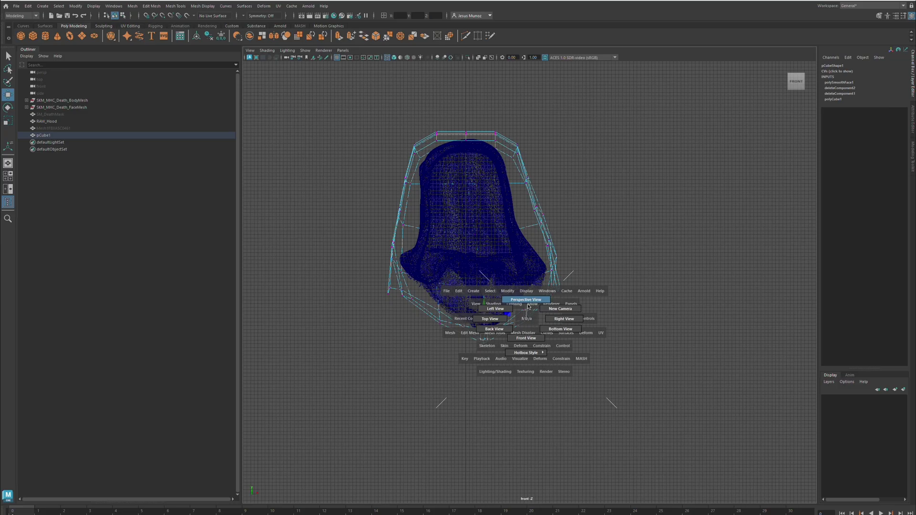
key("5")
left_click(620, 382)
left_click(431, 207)
left_click_drag(548, 237, 744, 224, "alt")
Step: Sculpt the hood mesh with a sculpting brush, checking it from several angles
left_click(103, 26)
left_click(57, 36)
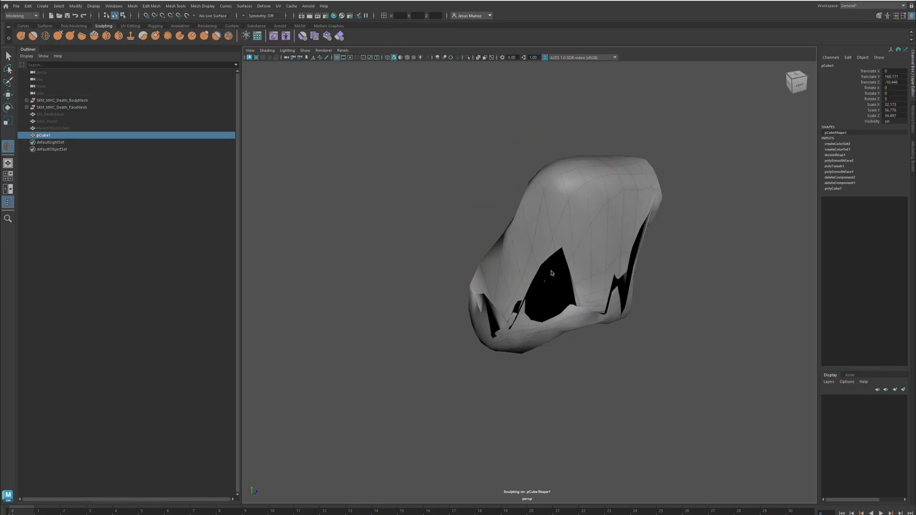
mouse_move(547, 304)
left_mouse_down("alt")
mouse_move(486, 331)
mouse_move(588, 313)
mouse_move(553, 336)
left_mouse_up("alt")
mouse_move(563, 304)
left_mouse_down("alt")
mouse_move(501, 286)
mouse_move(464, 328)
mouse_move(551, 265)
mouse_move(534, 238)
mouse_move(601, 265)
left_mouse_up("alt")
Step: Adjust the hood's vertices in wireframe to fit around the masked head
key("w")
key("w")
left_click(132, 6)
left_click(533, 223)
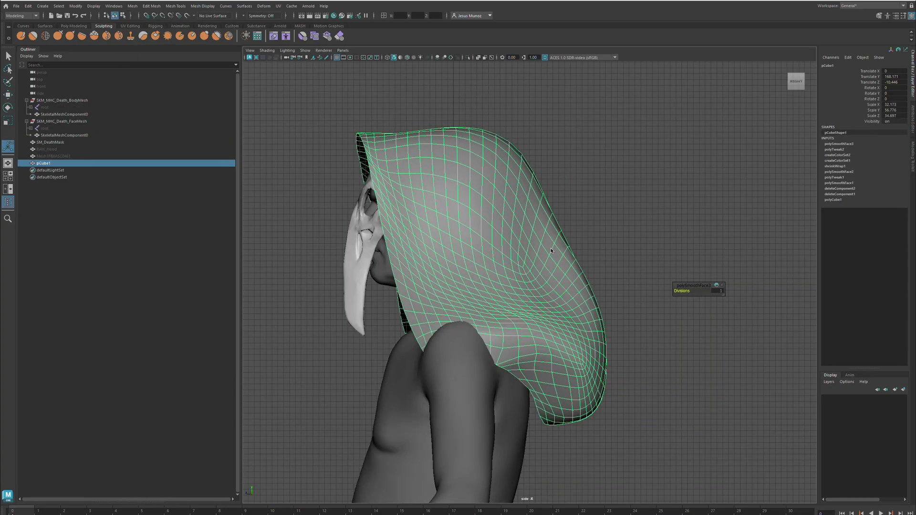
key("4")
key("F8")
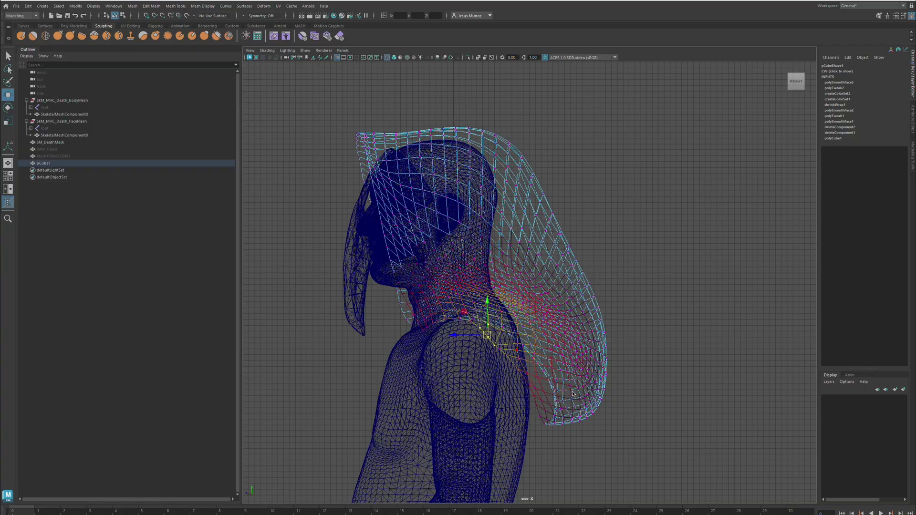
scroll(531, 424, "down", 3)
key("F8")
key("5")
left_click_drag(585, 224, 665, 211, "alt")
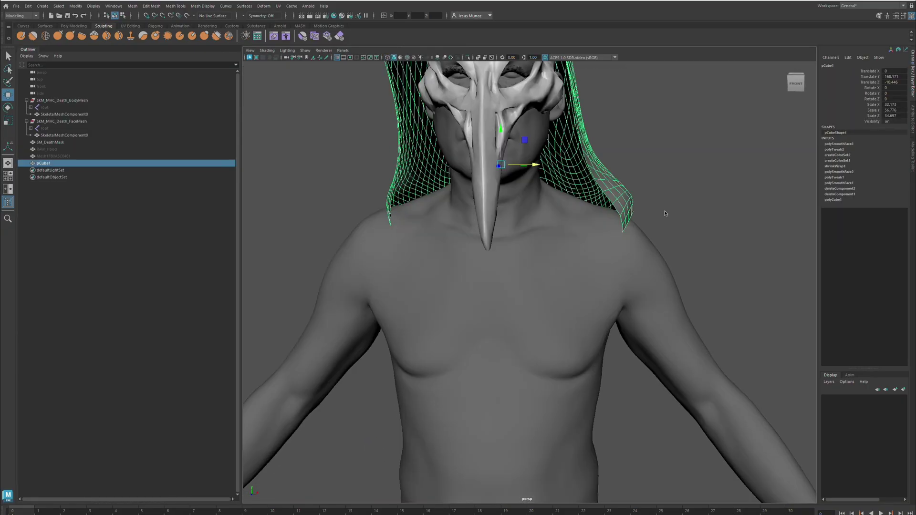
scroll(633, 179, "up", 5)
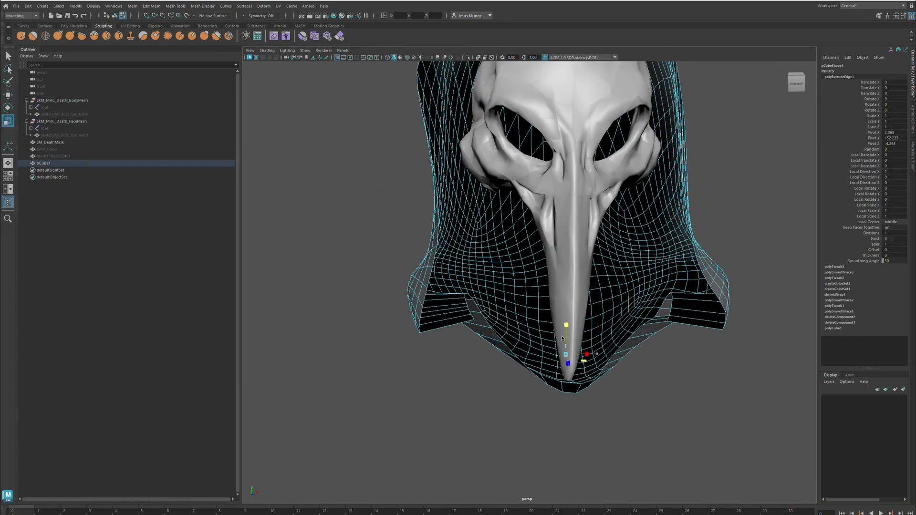
Step: Extrude the hood's lower edge into shoulder collar flaps, then add a cylinder around the lower body
left_click_drag(429, 239, 525, 229, "alt")
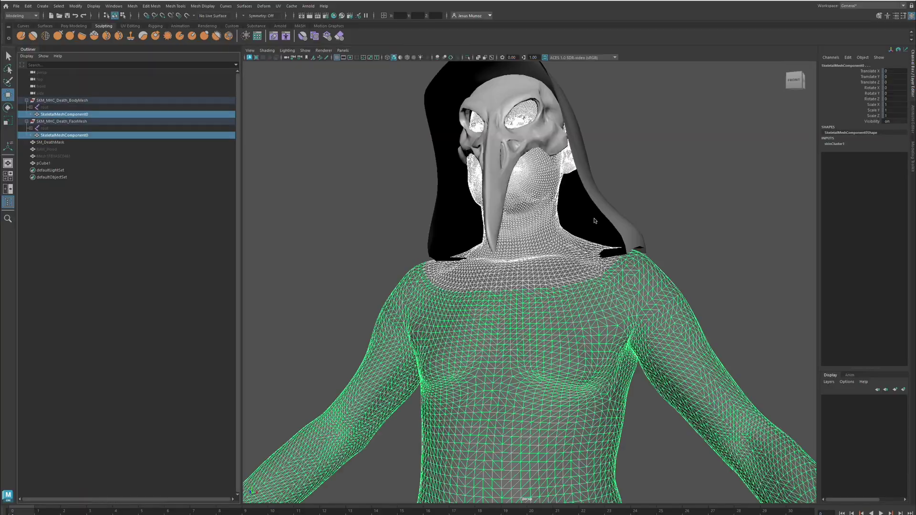
scroll(633, 257, "up", 3)
left_click_drag(632, 257, 515, 286, "alt")
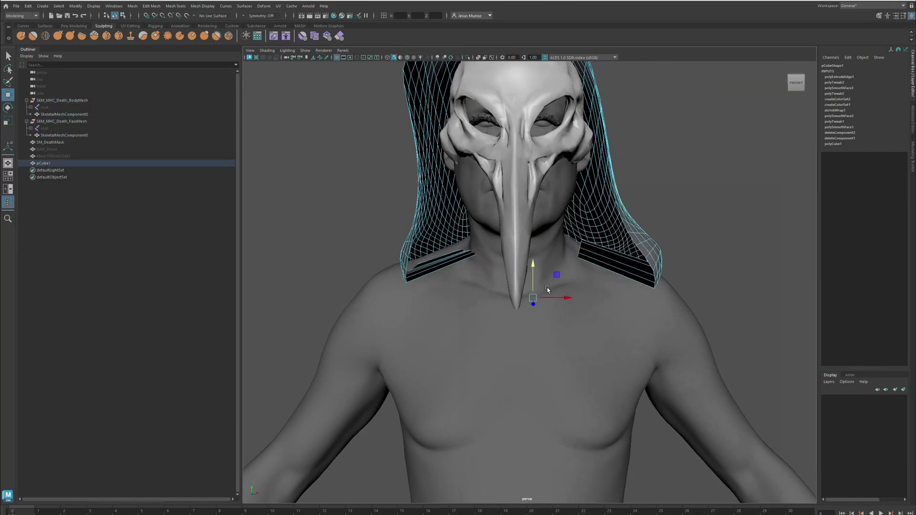
scroll(310, 244, "up", 3)
left_click(310, 244)
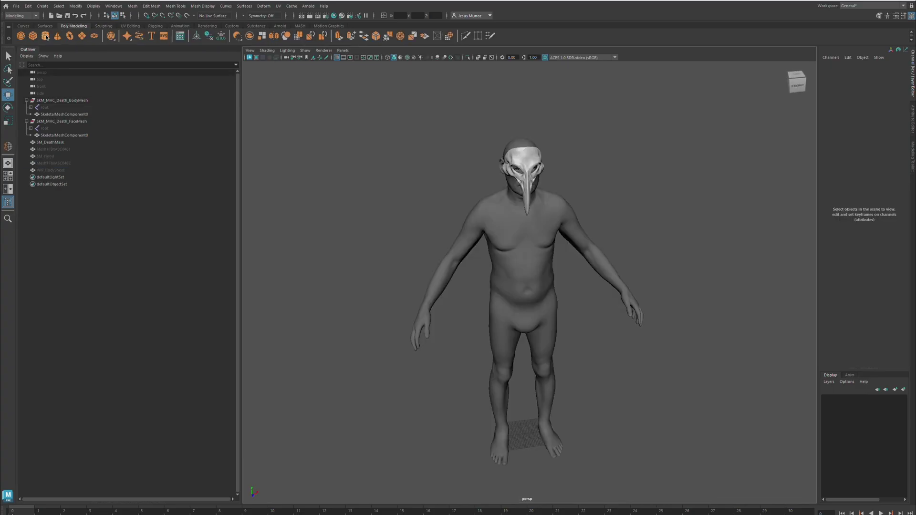
left_click(33, 35)
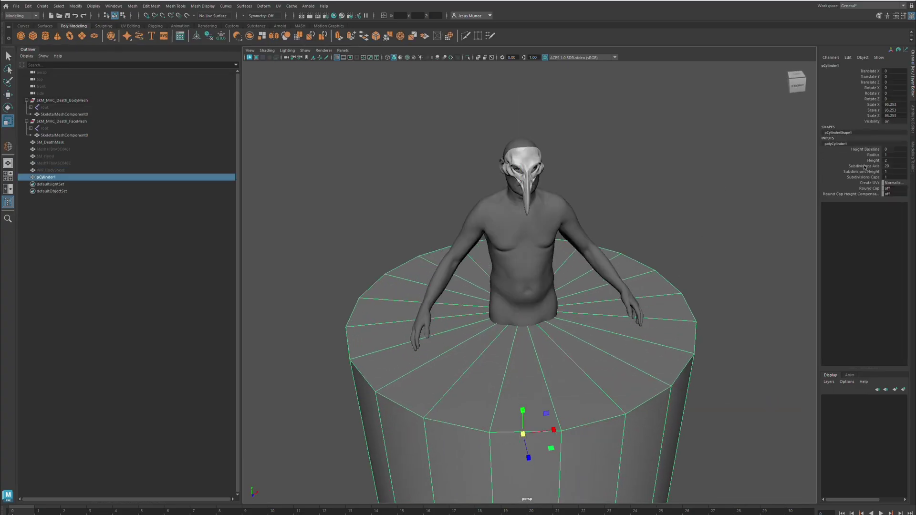
Step: Raise the cylinder's axis subdivisions to 50 and delete the disc's centre faces
left_click(864, 168)
middle_click_drag(787, 191, 726, 201)
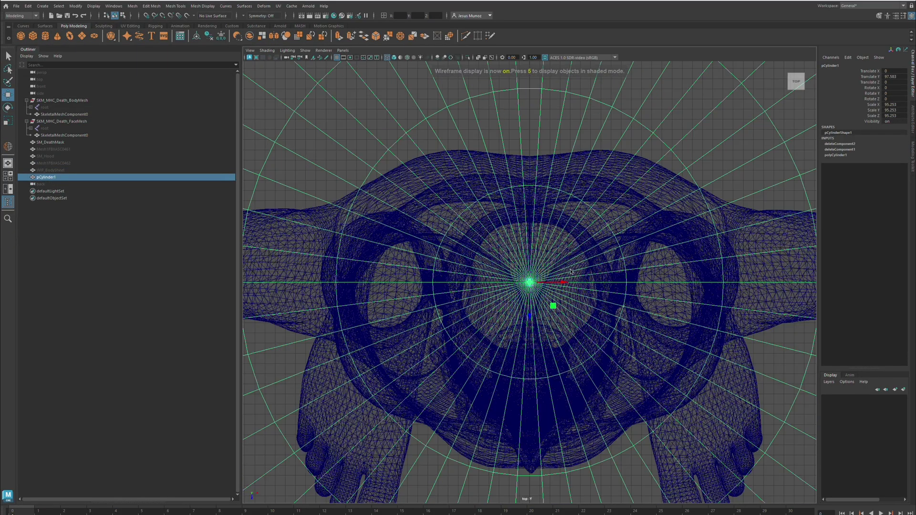
scroll(530, 281, "down", 2)
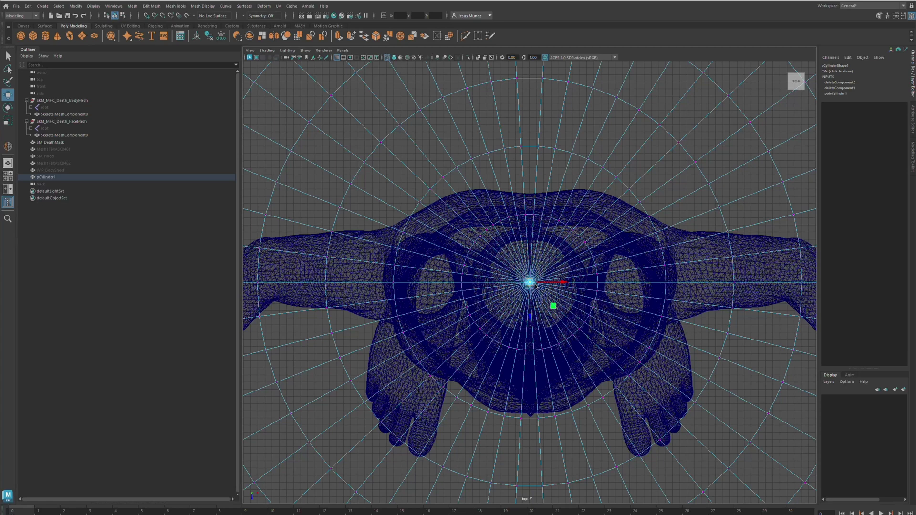
key("Delete")
Step: Flatten the disc in face mode, then return to the shaded perspective view
right_click(559, 125)
right_click_drag(560, 127, 539, 266)
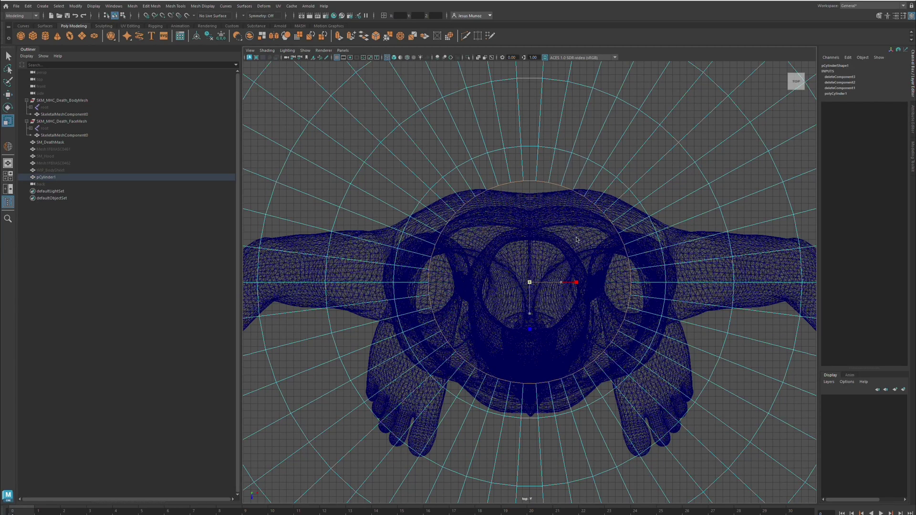
key("F8")
mouse_move(576, 239)
left_mouse_down()
mouse_move(524, 240)
mouse_move(596, 240)
left_mouse_up()
key("w")
key("space")
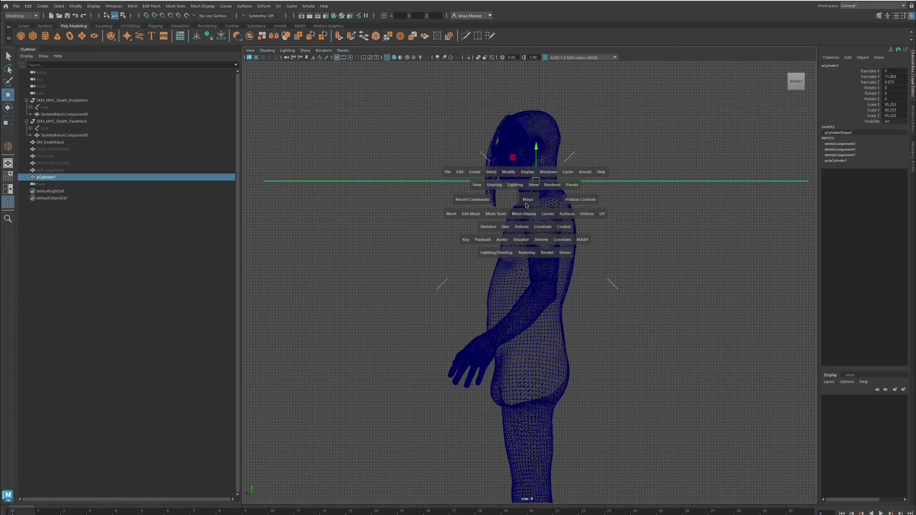
mouse_move(526, 205)
left_mouse_down()
mouse_move(552, 289)
mouse_move(550, 265)
mouse_move(573, 253)
left_mouse_up()
scroll(573, 252, "up", 5)
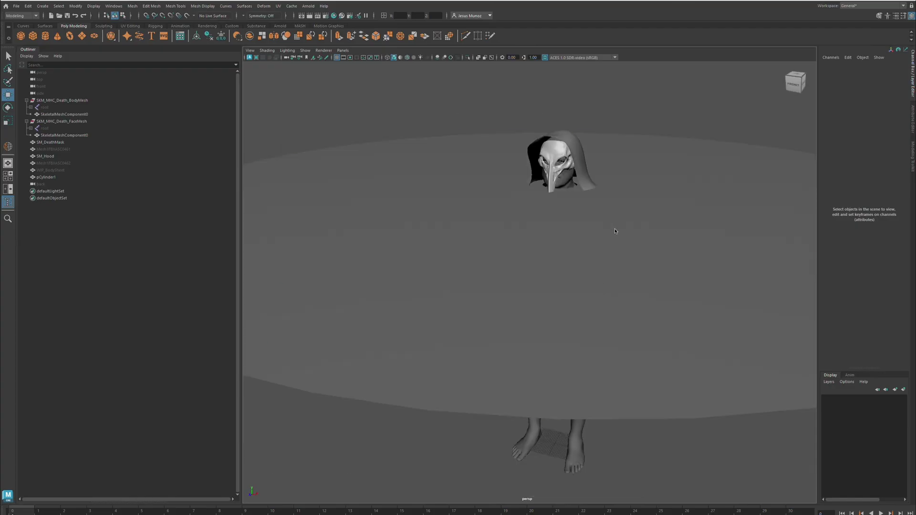
Step: Smooth the disc twice with Mesh > Smooth to add density
left_click(525, 286)
left_click(132, 6)
left_click(143, 103)
scroll(489, 237, "down", 3)
key("g")
key("w")
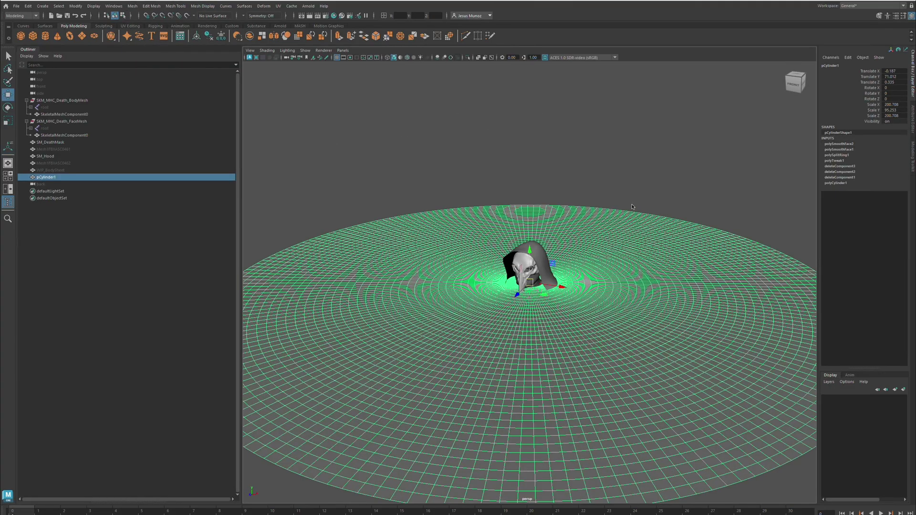
key("ctrl+z")
key("ctrl+z")
key("ctrl+z")
key("ctrl+z")
key("ctrl+z")
key("ctrl+z")
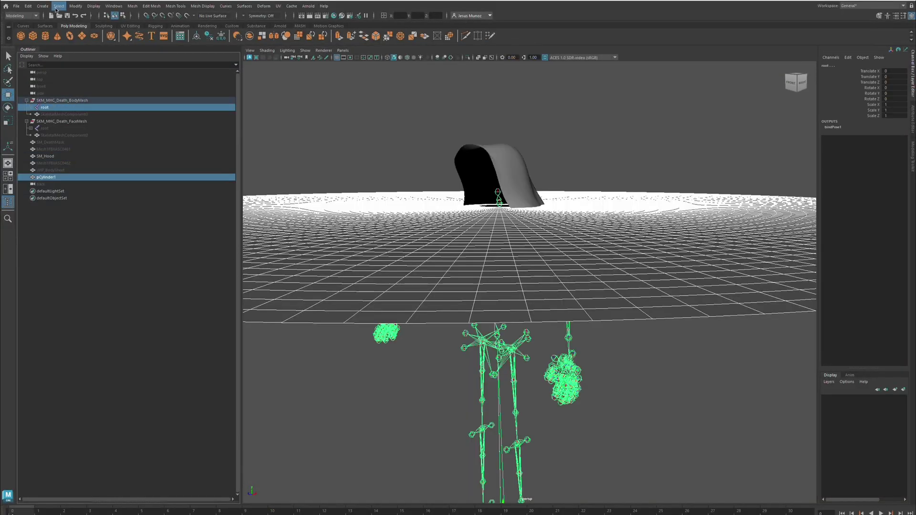
Step: Bind the disc to the character's skeleton with Skin > Bind Skin
left_click(153, 6)
left_click(161, 149)
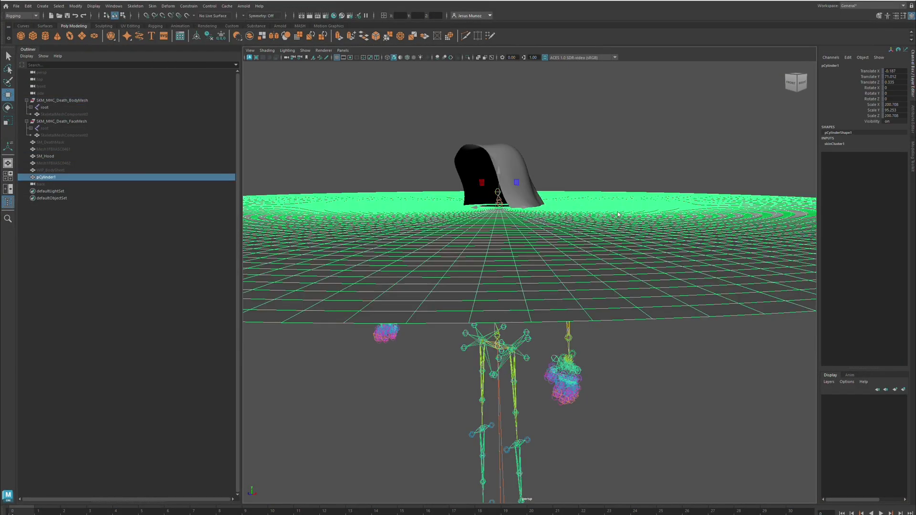
key("w")
Step: Export the disc and skeleton root as the SKM_BodyCloak FBX
left_click(45, 107)
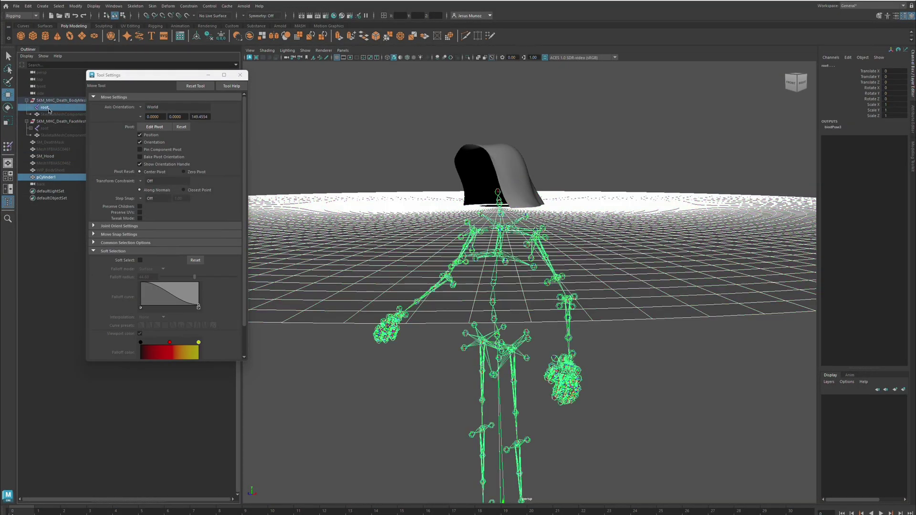
left_click(16, 6)
left_click(47, 141)
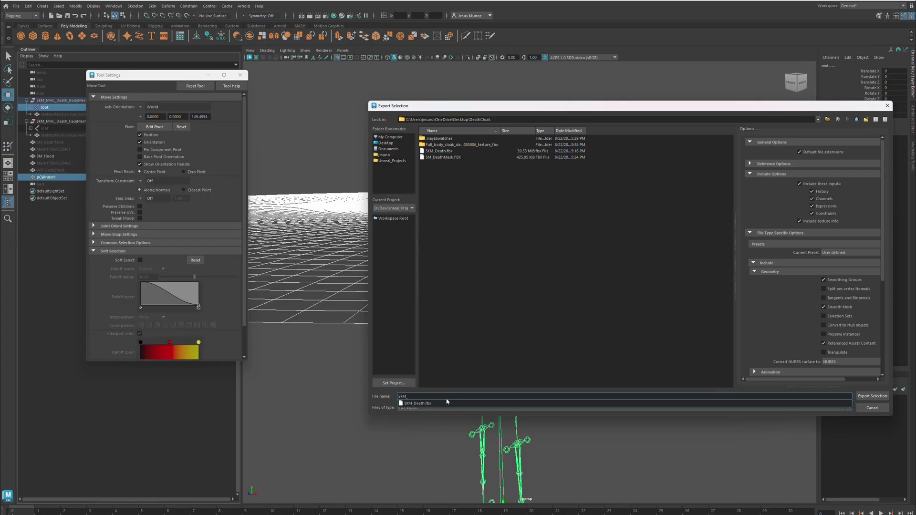
type("SKM_BodyCloak")
key("Return")
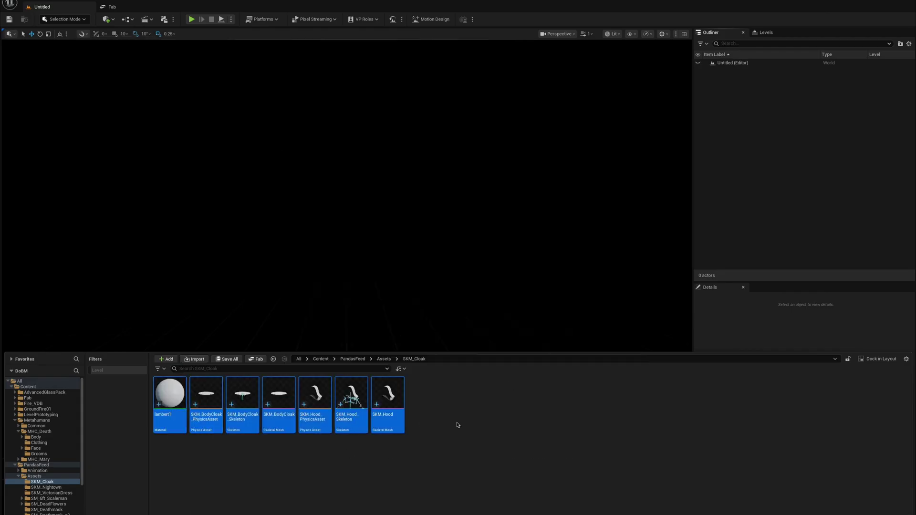
Step: Create a Cloth Asset in the cloak folder and accept its gradient max-distance weight map
right_click(454, 411)
left_click(479, 79)
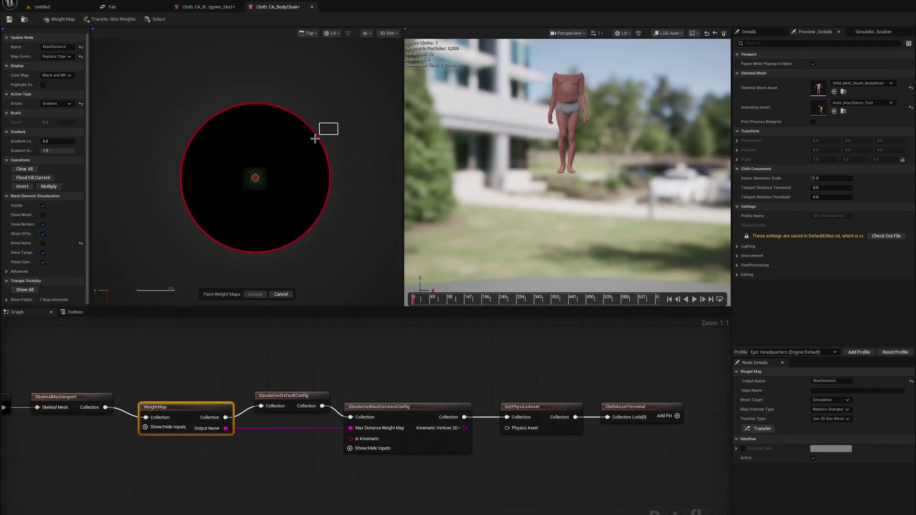
left_click(255, 294)
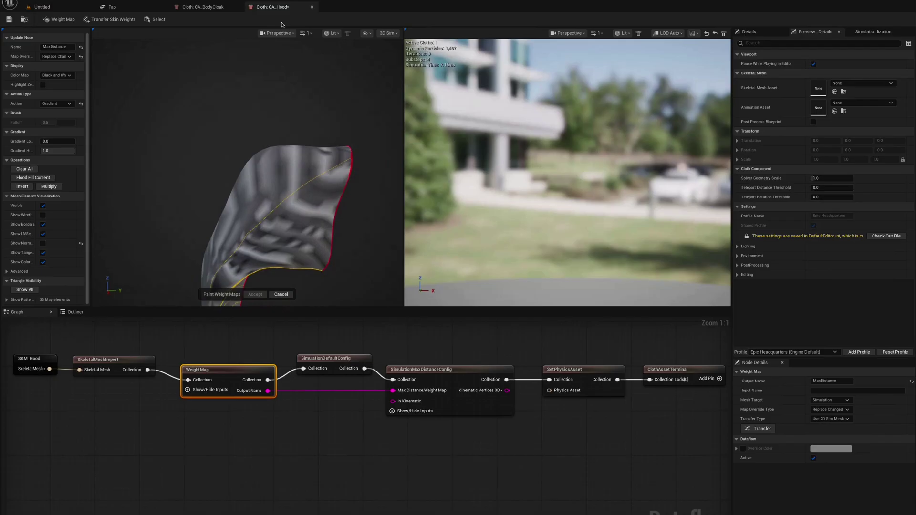
Step: From the front view, brush-paint the hood's max-distance weights and accept them
left_click(309, 33)
left_click(326, 110)
left_click_drag(180, 103, 238, 106)
left_click(56, 104)
left_click(57, 116)
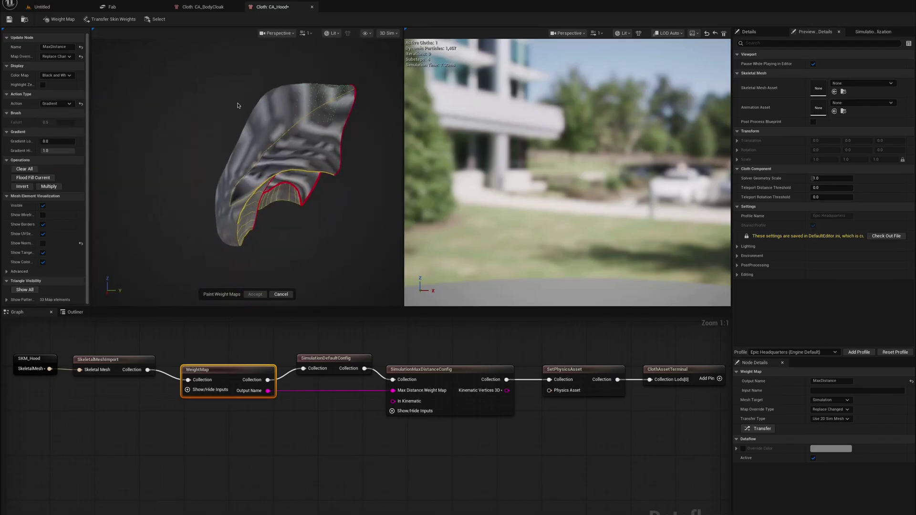
left_click_drag(324, 221, 325, 223)
left_click_drag(218, 102, 253, 137)
left_click_drag(267, 190, 295, 201, "alt")
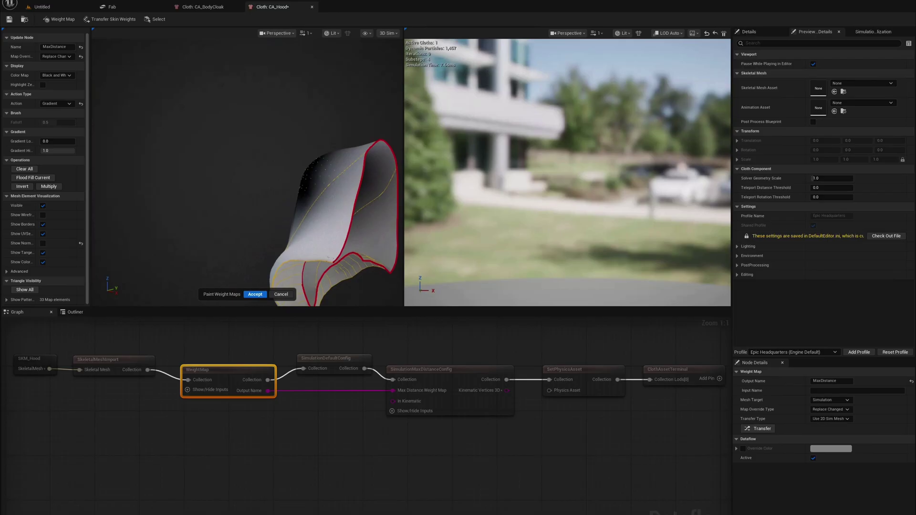
left_click(254, 295)
Step: Preview the hood on MHC_Death_Outfits playing Anim_MaryDance_Test and start the simulation
left_click(861, 83)
left_click(839, 143)
left_click(861, 102)
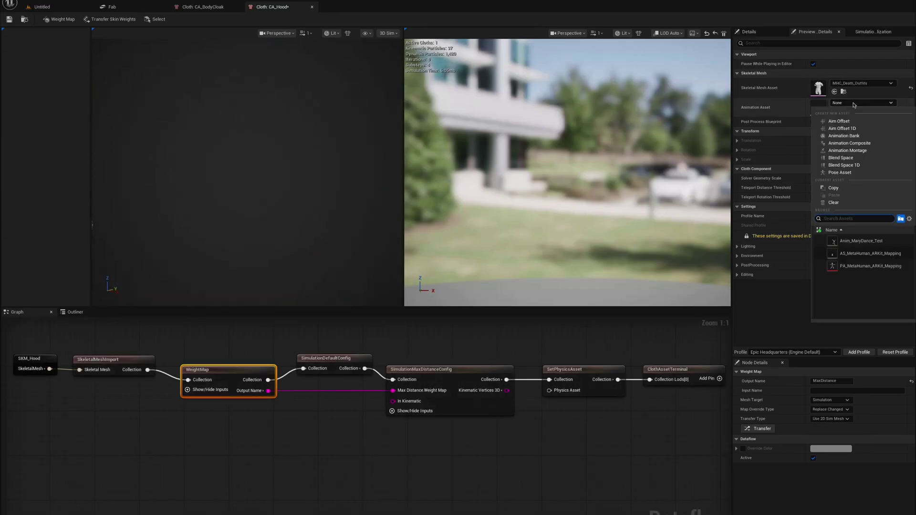
left_click(848, 125)
left_click(688, 293)
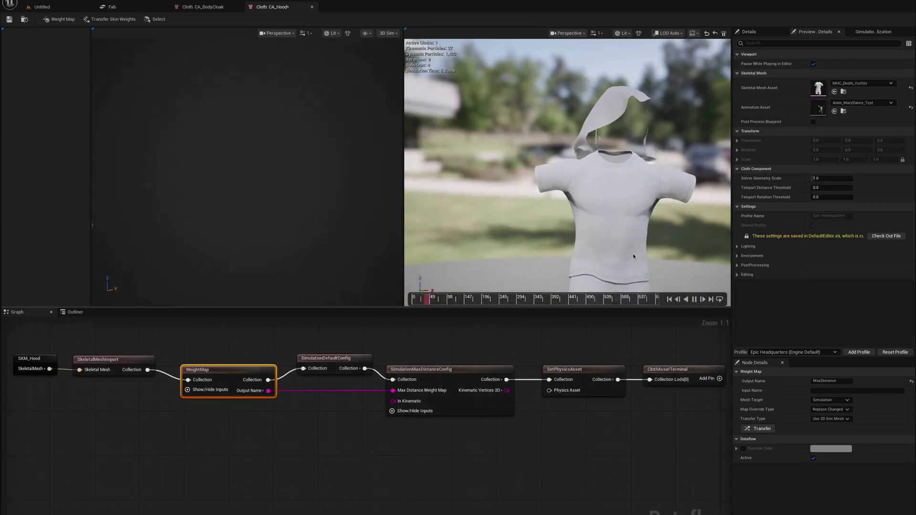
left_click_drag(619, 251, 558, 250)
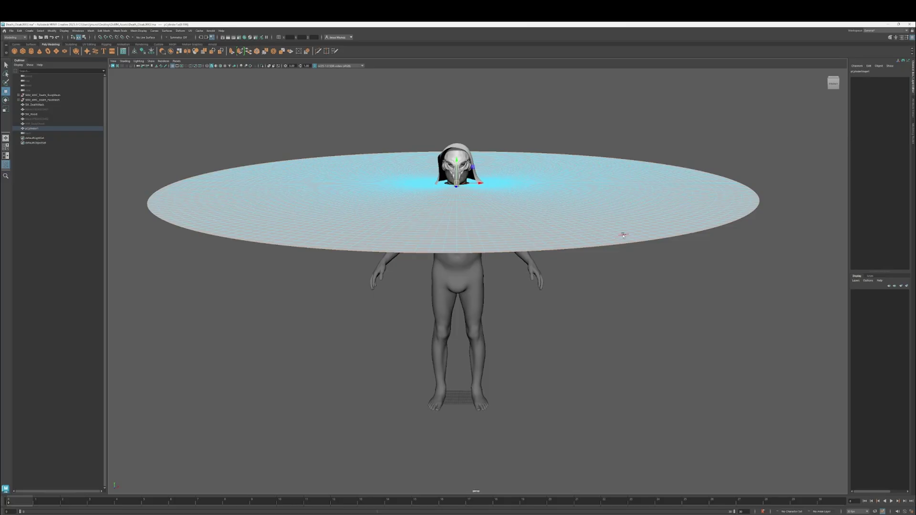
Step: Move the soft-selected rim down into a bell shape and adjust the hem's flare
scroll(585, 153, "down", 3)
middle_click_drag(586, 153, 573, 238)
scroll(561, 258, "up", 8)
key("f")
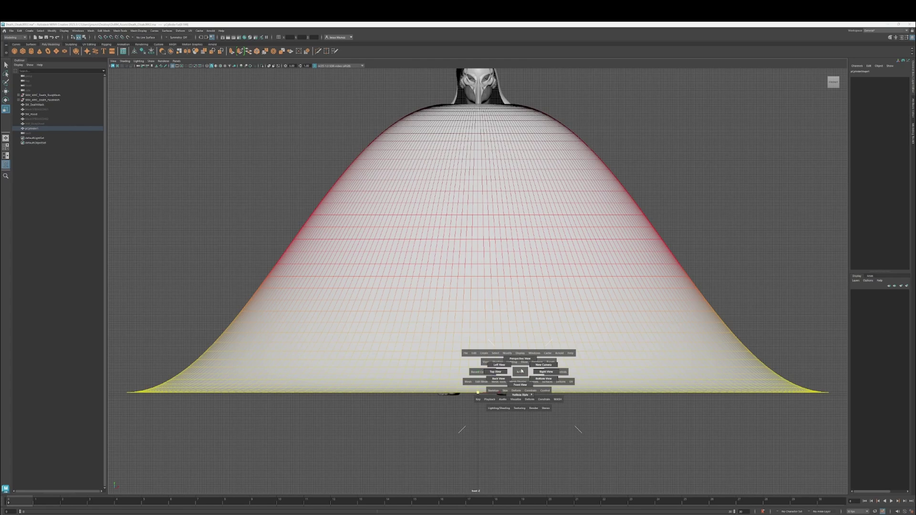
left_click(520, 359)
middle_click_drag(527, 304, 488, 160)
Step: Scale the soft-selected rim inward to narrow the bell's hem
scroll(502, 321, "up", 3)
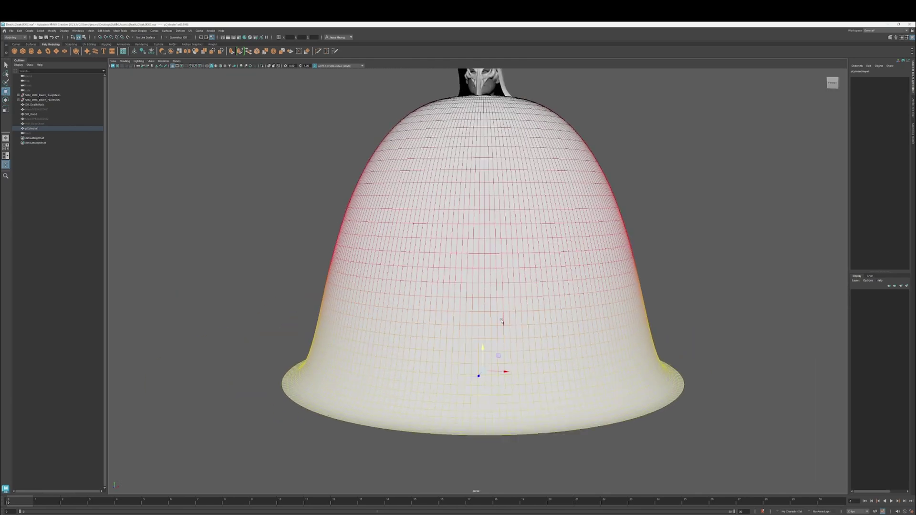
key("r")
middle_click_drag(501, 321, 540, 212)
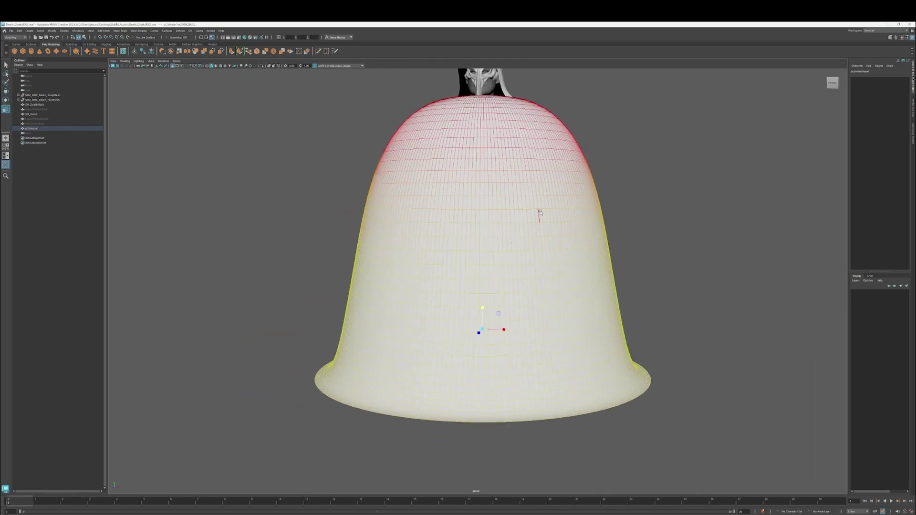
left_click_drag(540, 212, 521, 331, "alt")
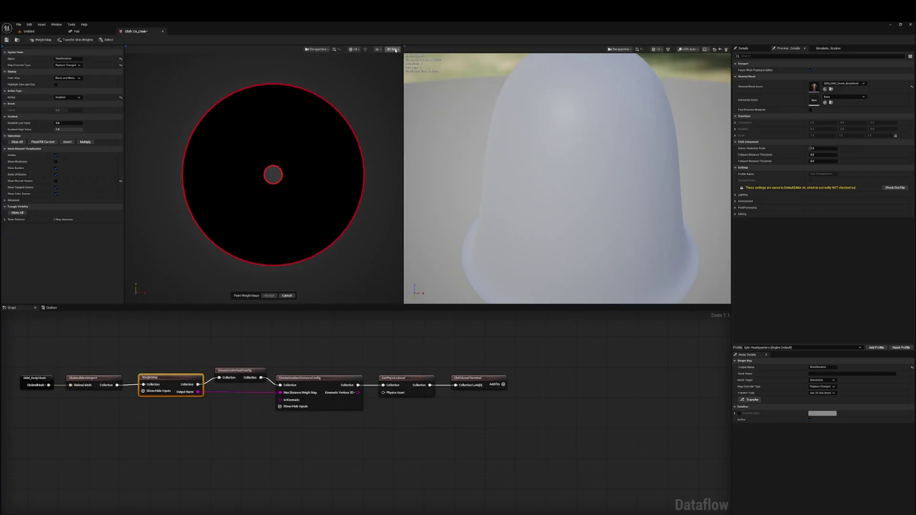
Step: In the 3D Sim top view, accept the cloak's updated max-distance weight map
left_click(394, 50)
scroll(289, 185, "up", 5)
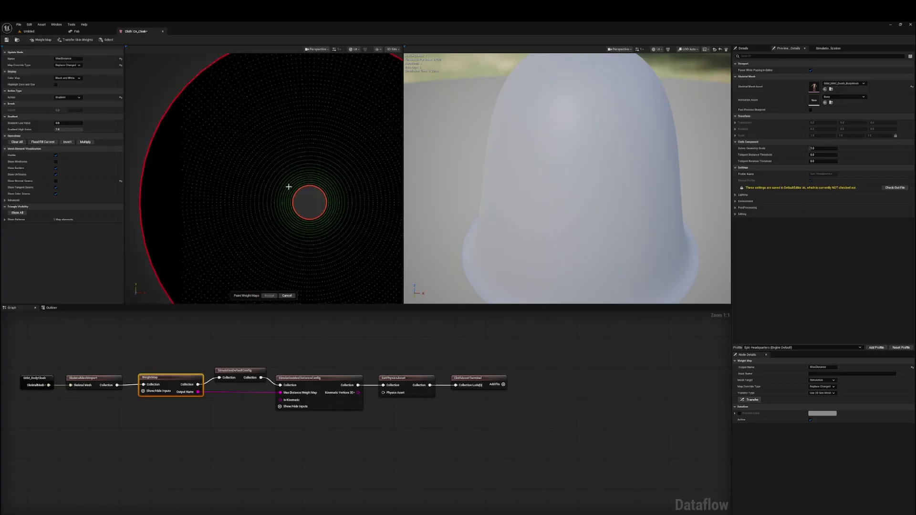
scroll(238, 205, "down", 5)
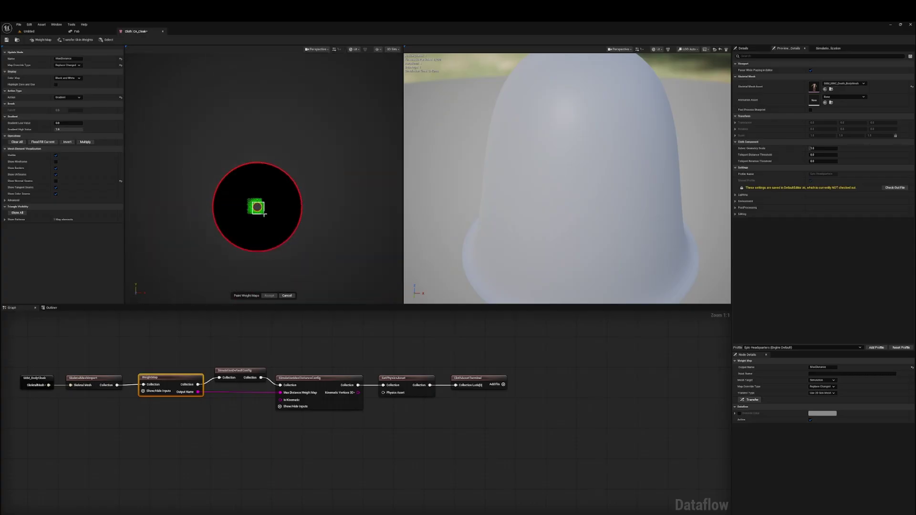
left_click(269, 296)
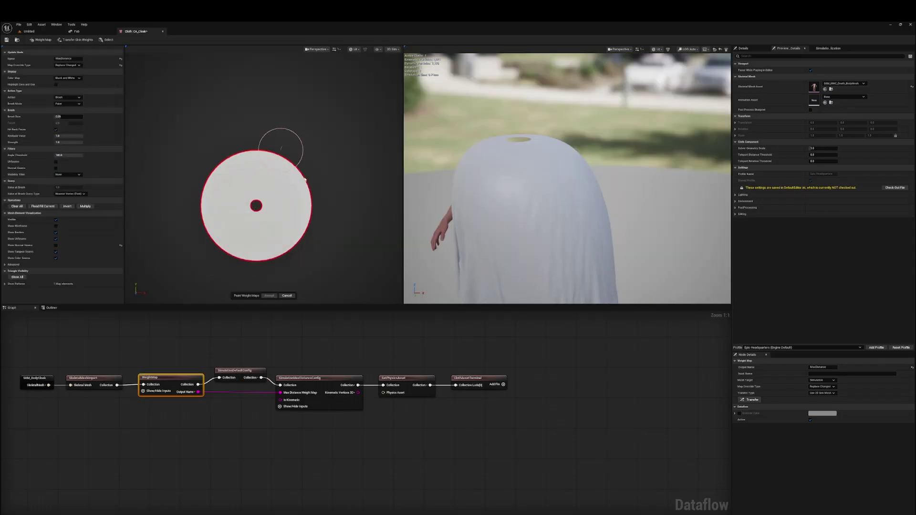
left_click(269, 295)
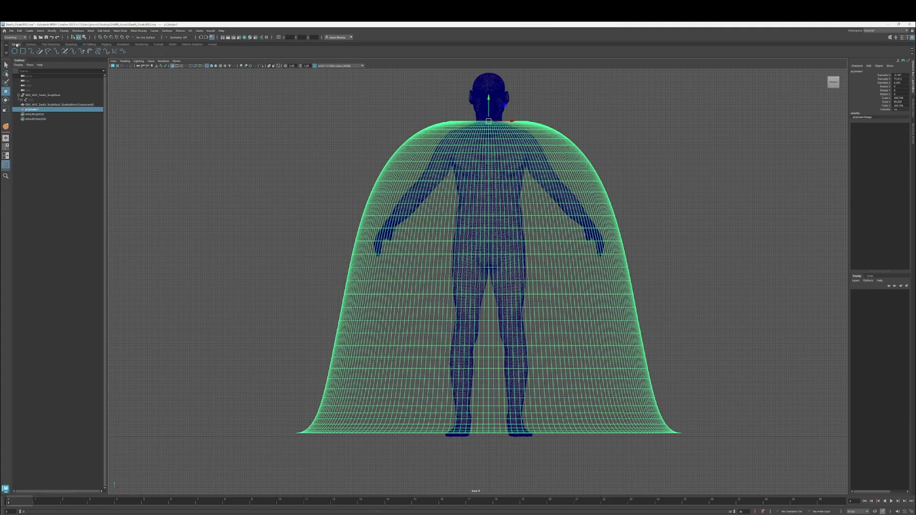
Step: Add a lattice to the cloak and taper its top and knee-height rows inward
left_click(85, 52)
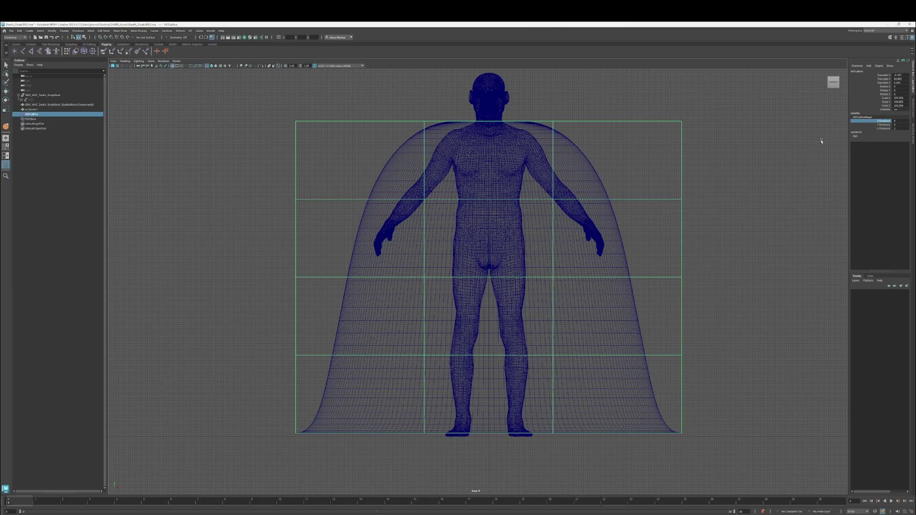
left_click(833, 82)
key("F8")
key("f")
left_click_drag(235, 117, 710, 174)
left_click_drag(482, 153, 470, 152)
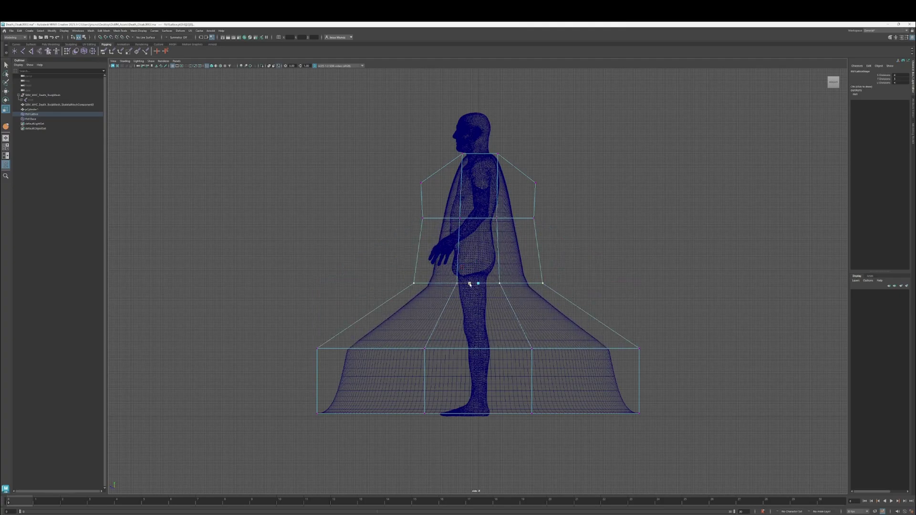
left_click_drag(456, 348, 471, 350)
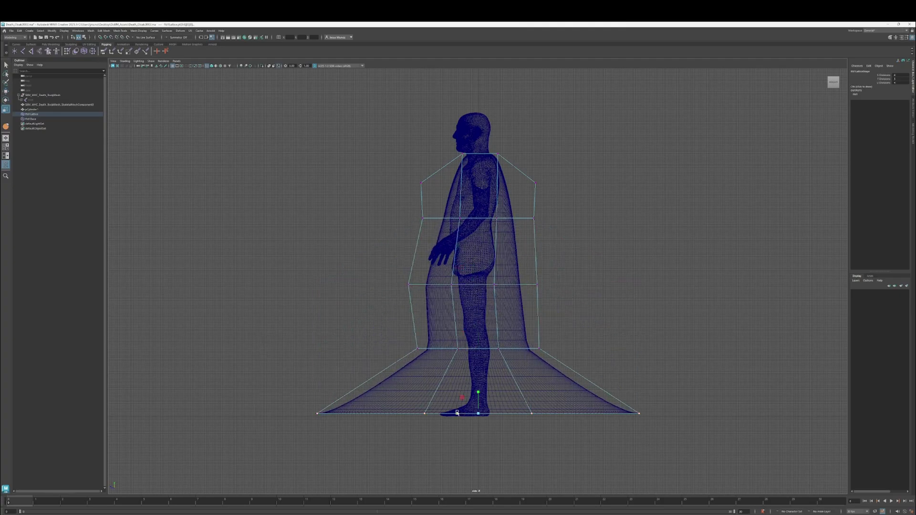
Step: Lower the lattice's middle row and inspect the reshaped cloak smooth-shaded
left_click(833, 82)
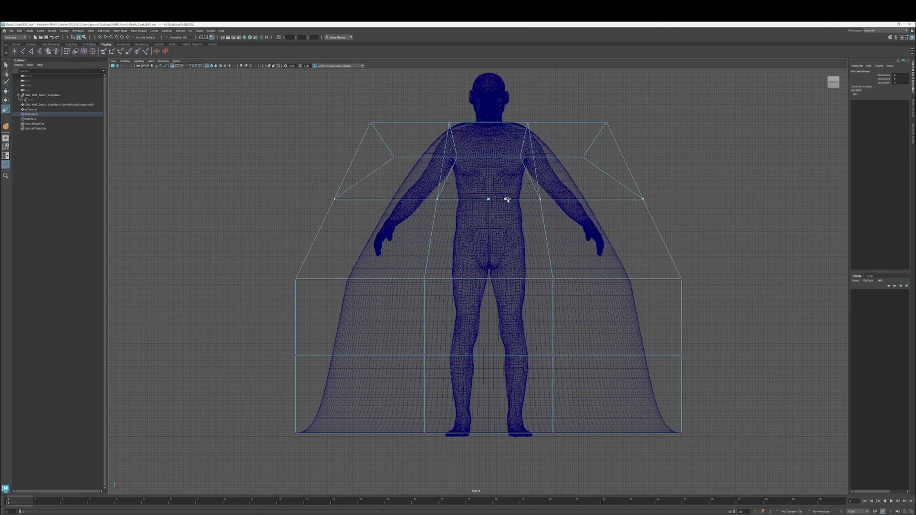
left_click_drag(502, 281, 505, 360)
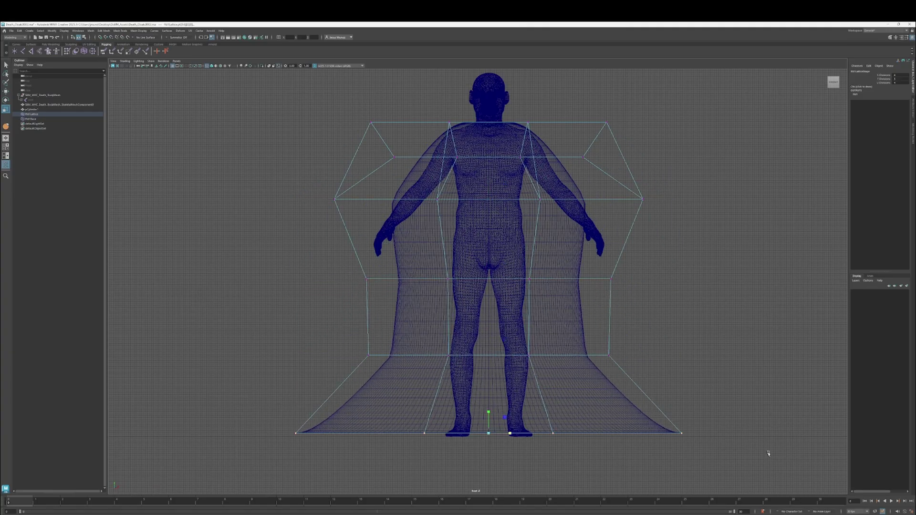
key("5")
left_click_drag(555, 376, 571, 275, "alt")
Step: Delete the lattice keeping the cloak's shape, and select the skeleton root with it
left_click(570, 276)
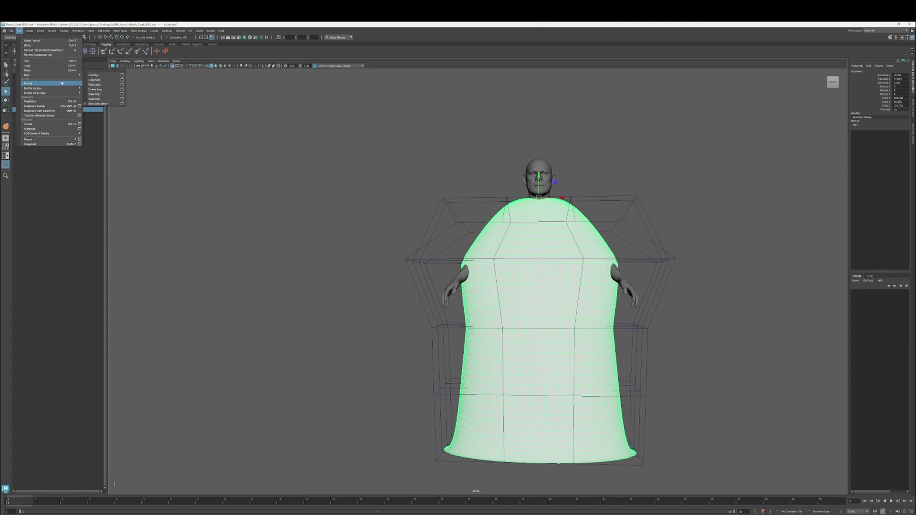
left_click(62, 83)
left_click(31, 100)
left_click(32, 109, "ctrl")
left_click(15, 37)
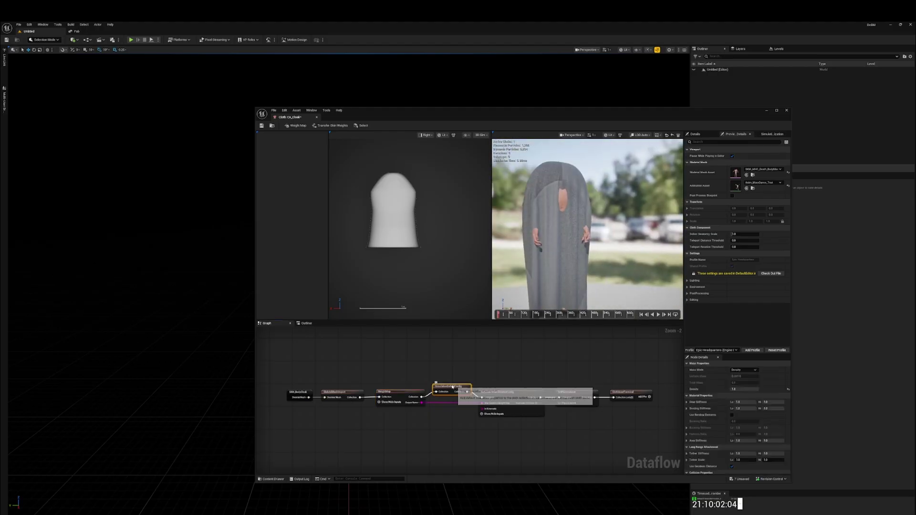
Step: Set the cloth preview to SKM_MHC_Death_BodyMesh with Anim_MannyDance_Test playing
left_click(576, 392)
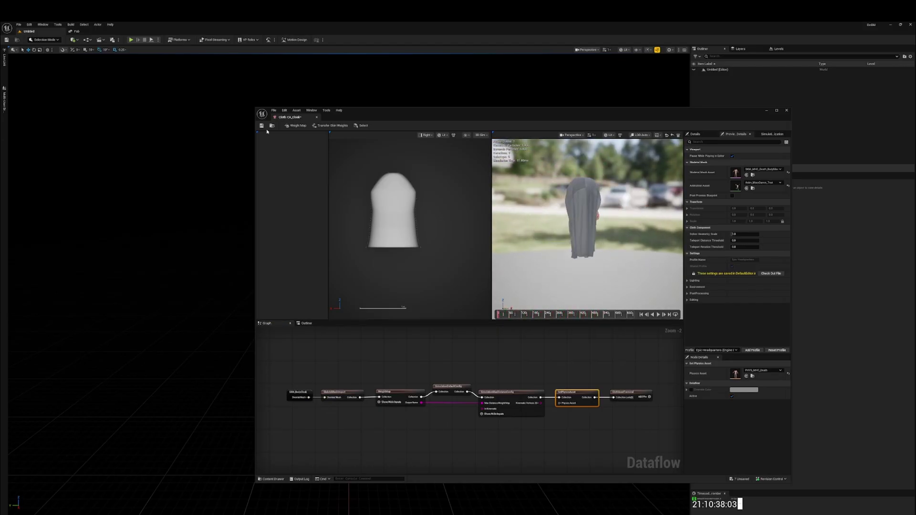
left_click(425, 135)
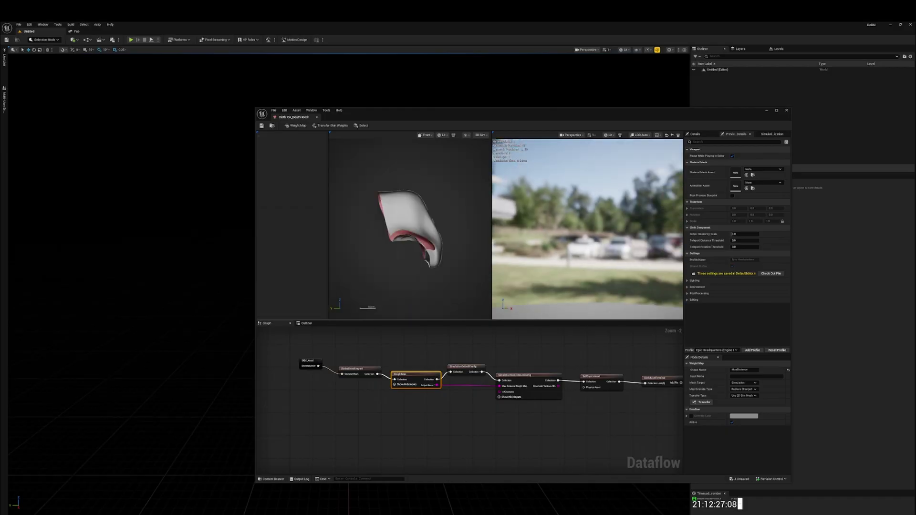
left_click(763, 169)
left_click(773, 233)
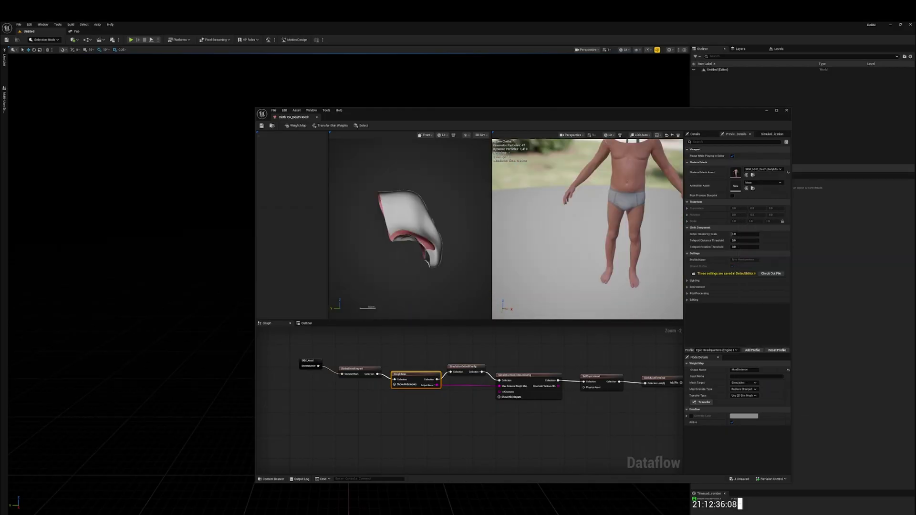
left_click(763, 182)
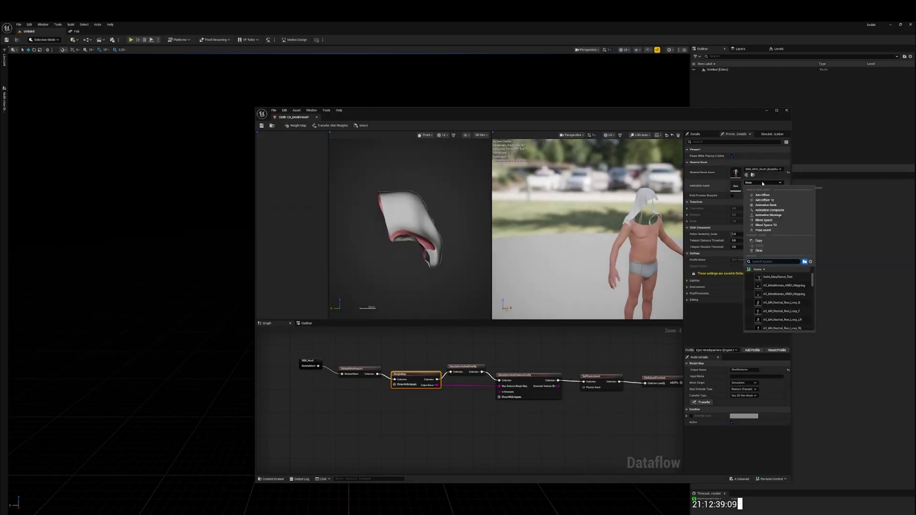
left_click(773, 215)
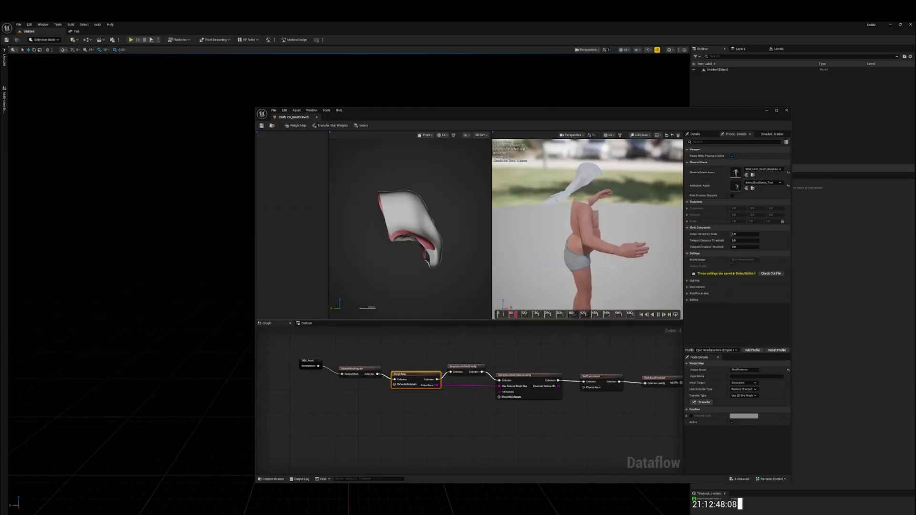
Step: Add a Chaos Cloth component named Cloth_Cloak under Body with CA_Cloak assigned
left_click(284, 155)
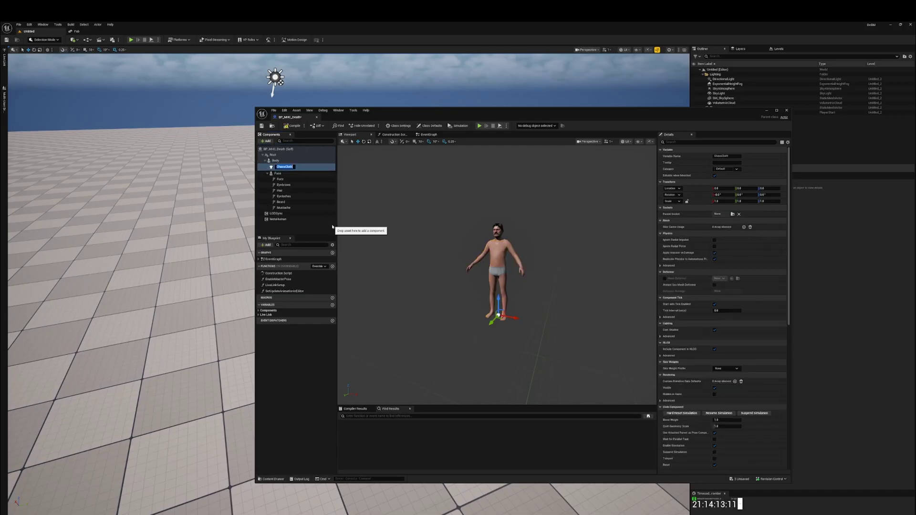
scroll(723, 310, "down", 5)
left_click(747, 357)
left_click(753, 376)
left_click(267, 141)
left_click(286, 162)
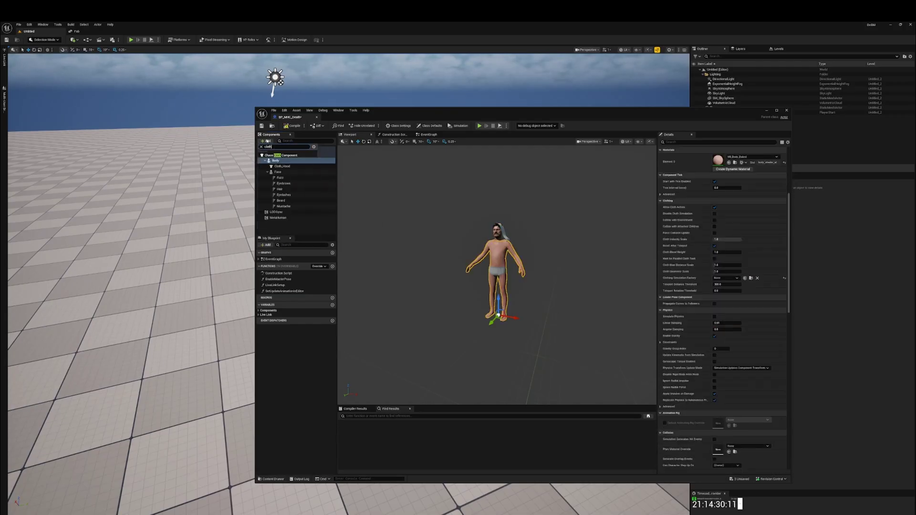
type("Cloth_Cloak")
left_click(751, 421)
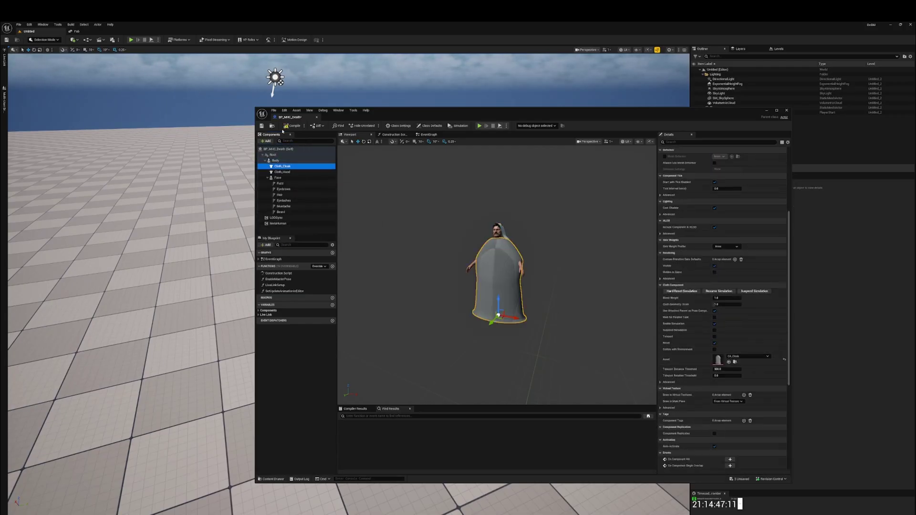
scroll(512, 245, "up", 5)
scroll(512, 244, "down", 5)
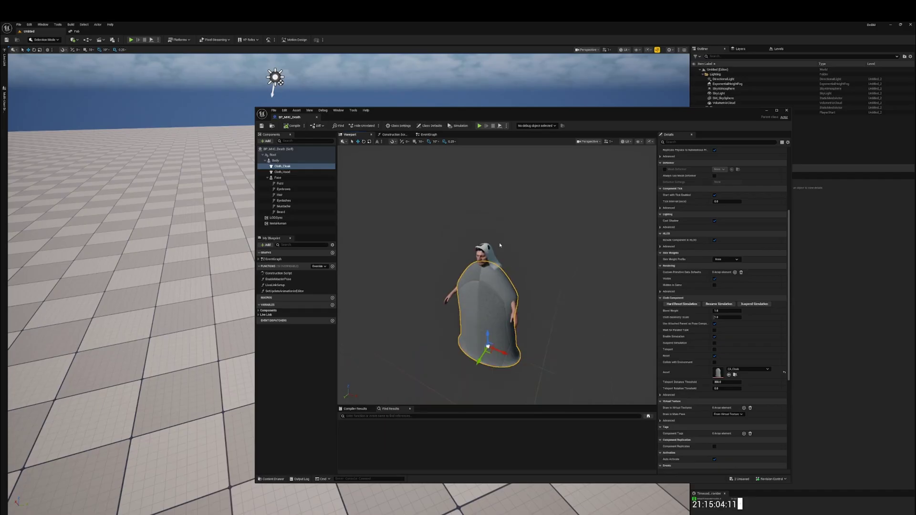
key("ctrl+space")
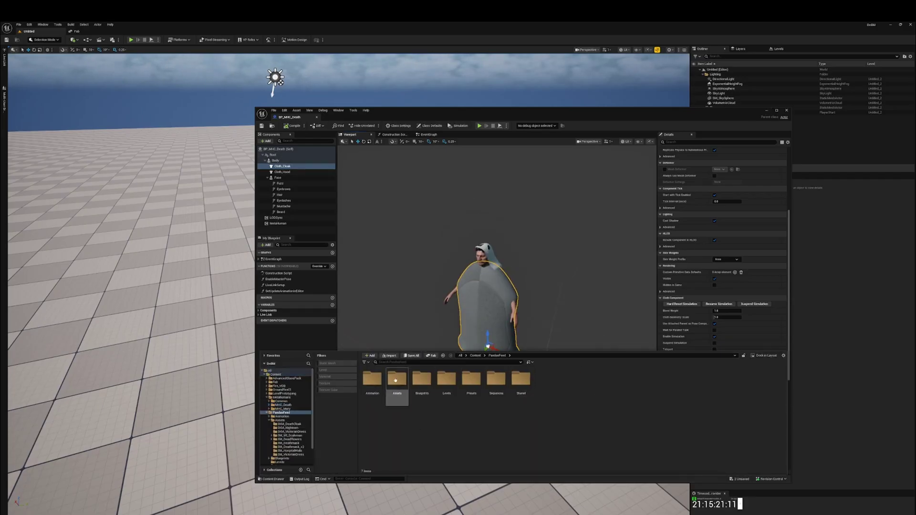
Step: Wire a Roughness scalar parameter into M_DeathCloak's Roughness, then create a material instance
double_click(395, 380)
left_click(465, 393)
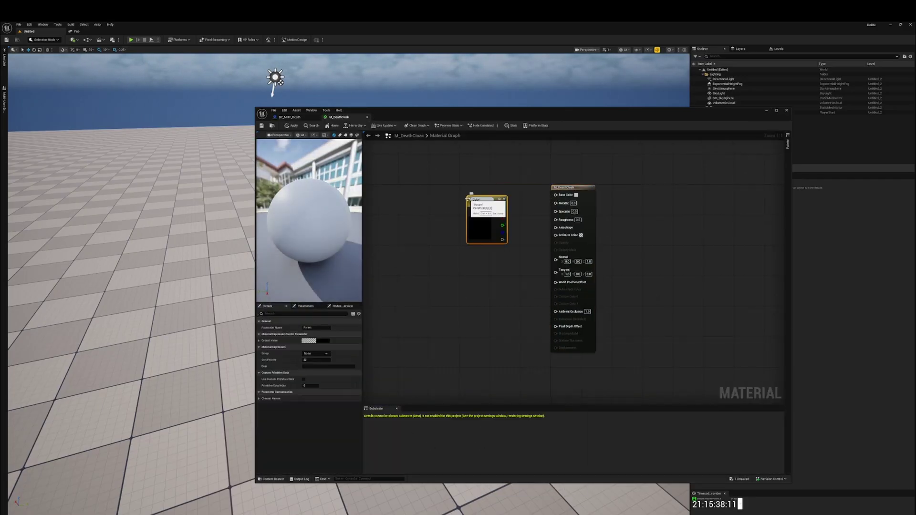
right_click(436, 276)
type("scalar")
left_click(453, 312)
type("Roughness")
key("Return")
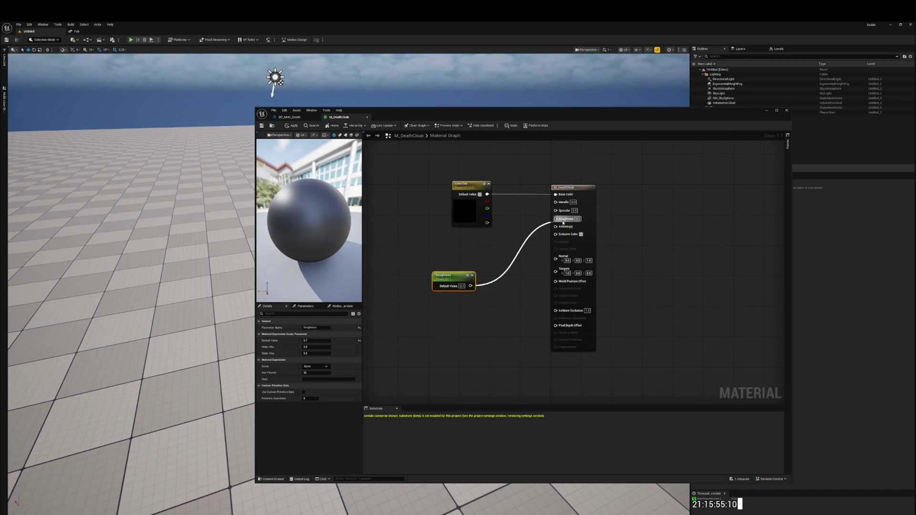
left_click_drag(563, 221, 562, 220)
left_click(403, 191)
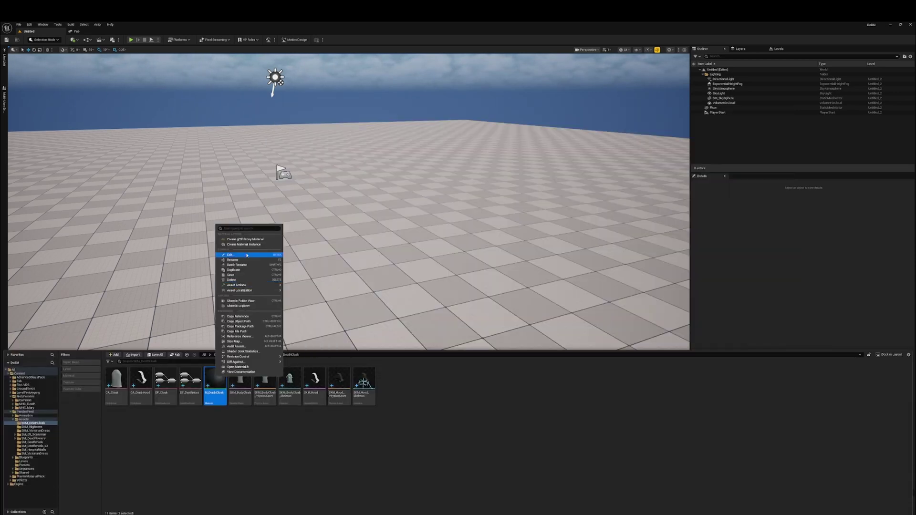
left_click(245, 253)
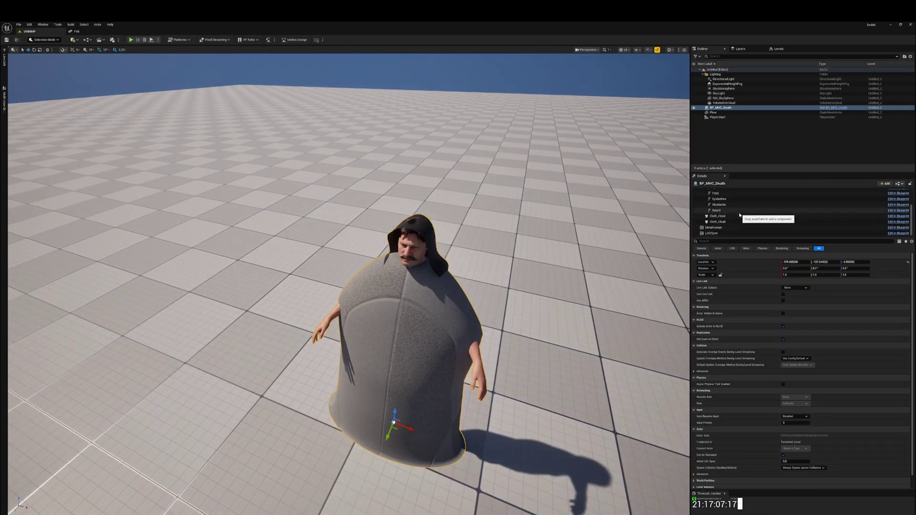
Step: Assign M_DeathSkin to the body's material slots, then test the cloth in Play and stop
key("ctrl+space")
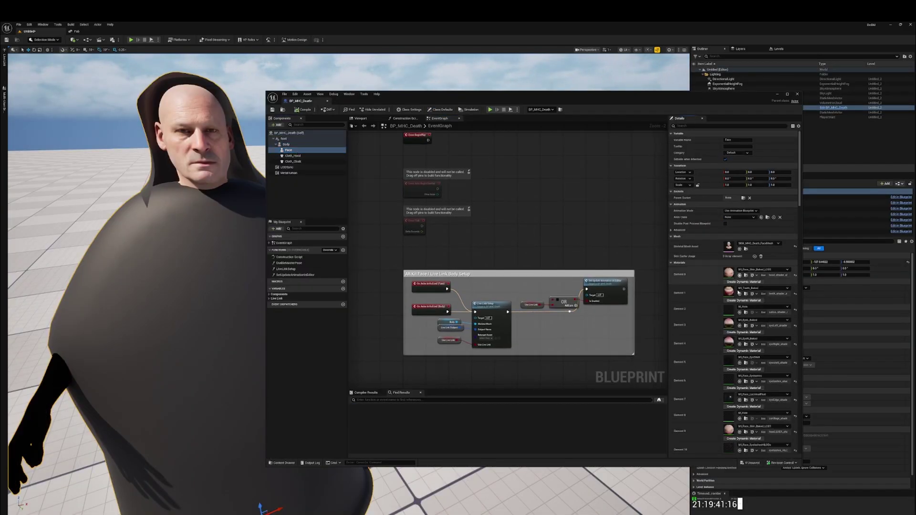
left_click(738, 292)
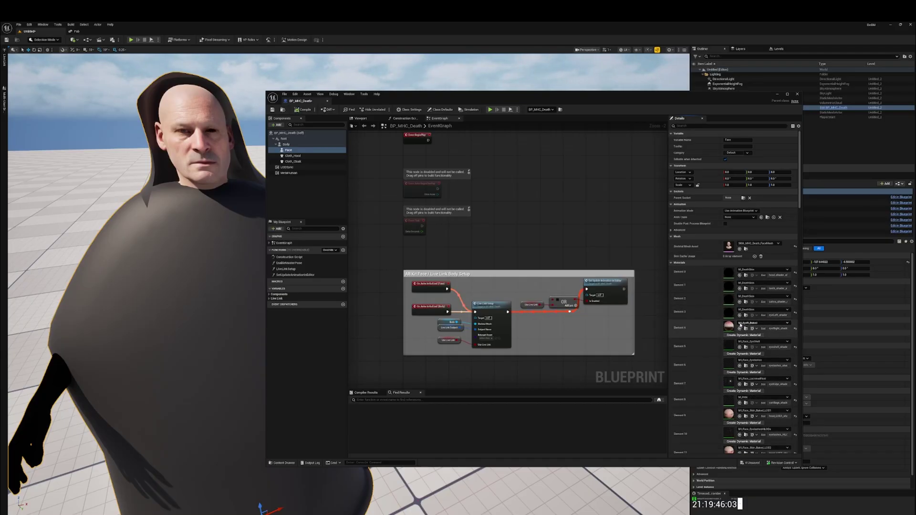
scroll(745, 434, "down", 2)
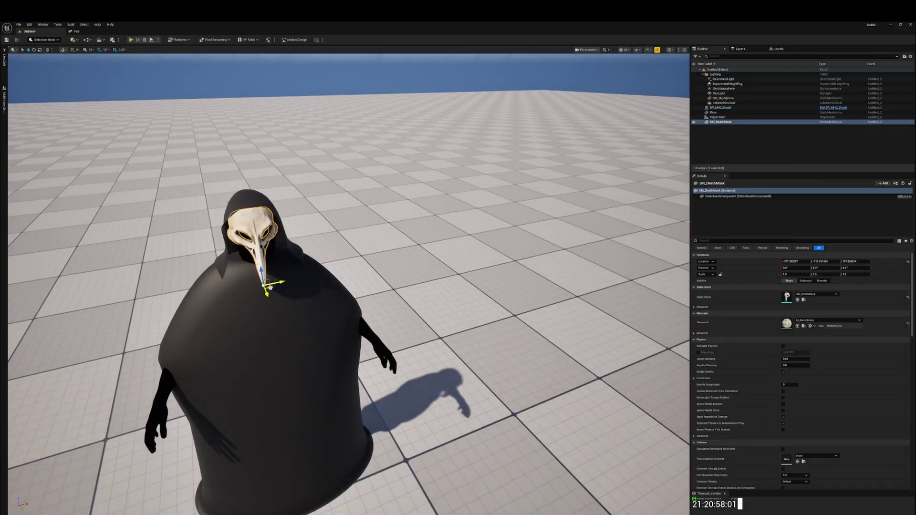
key("alt+p")
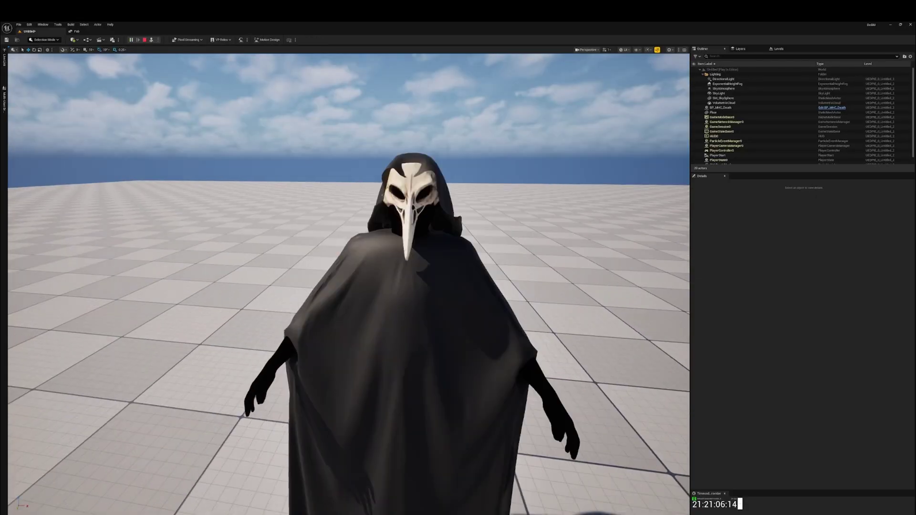
key("Escape")
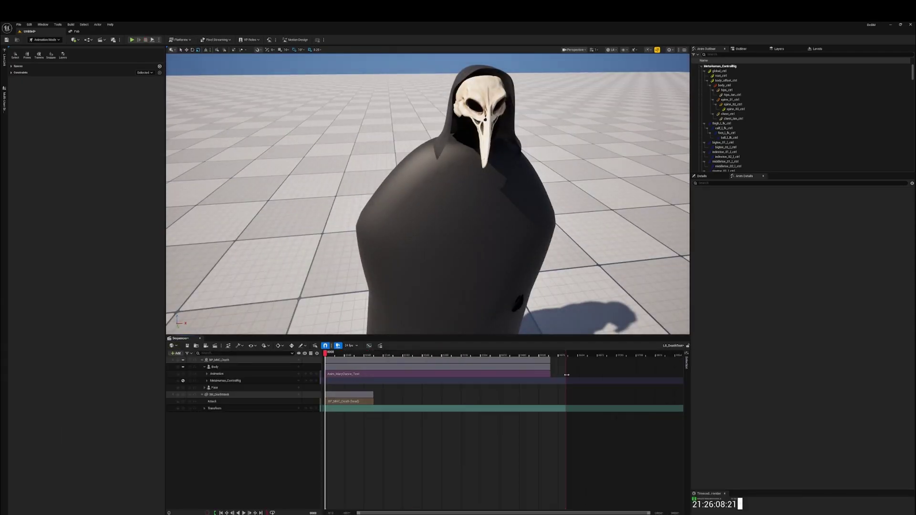
Step: Extend the BP_MHC_Death section in Sequencer to a later end frame
left_click_drag(373, 401, 546, 398)
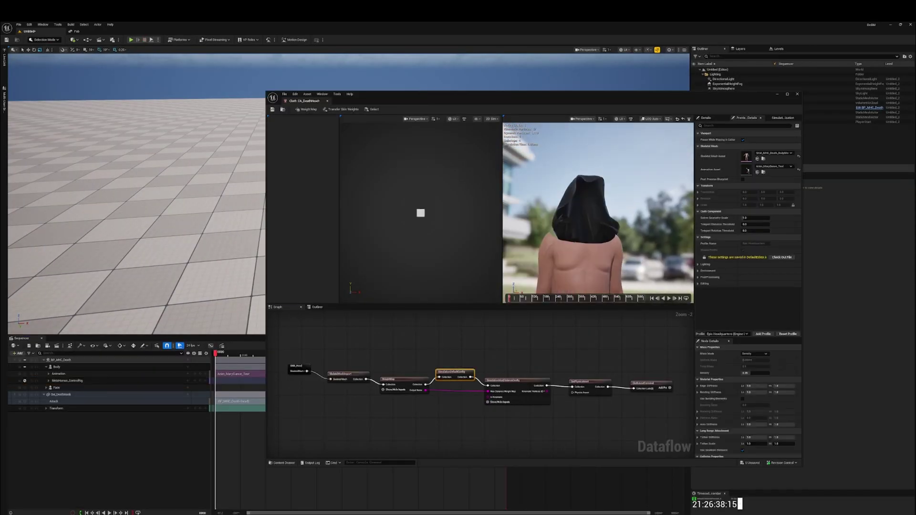
scroll(748, 415, "down", 2)
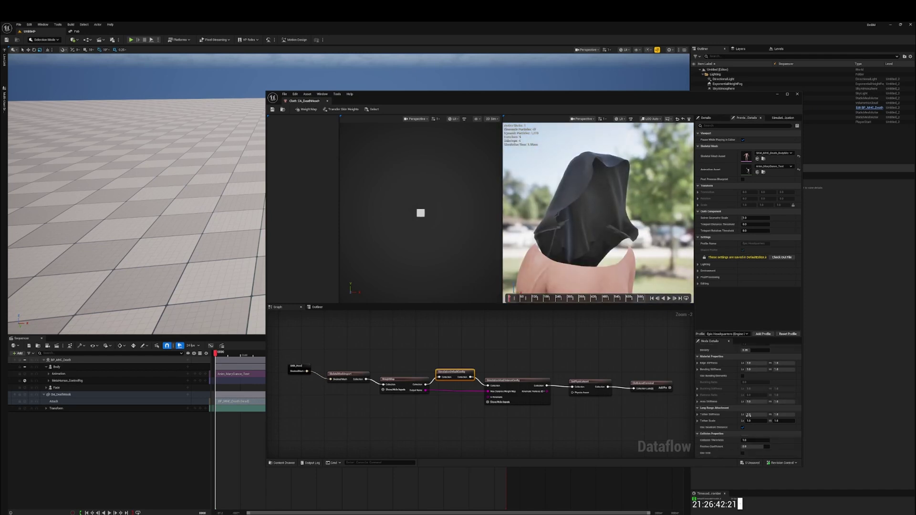